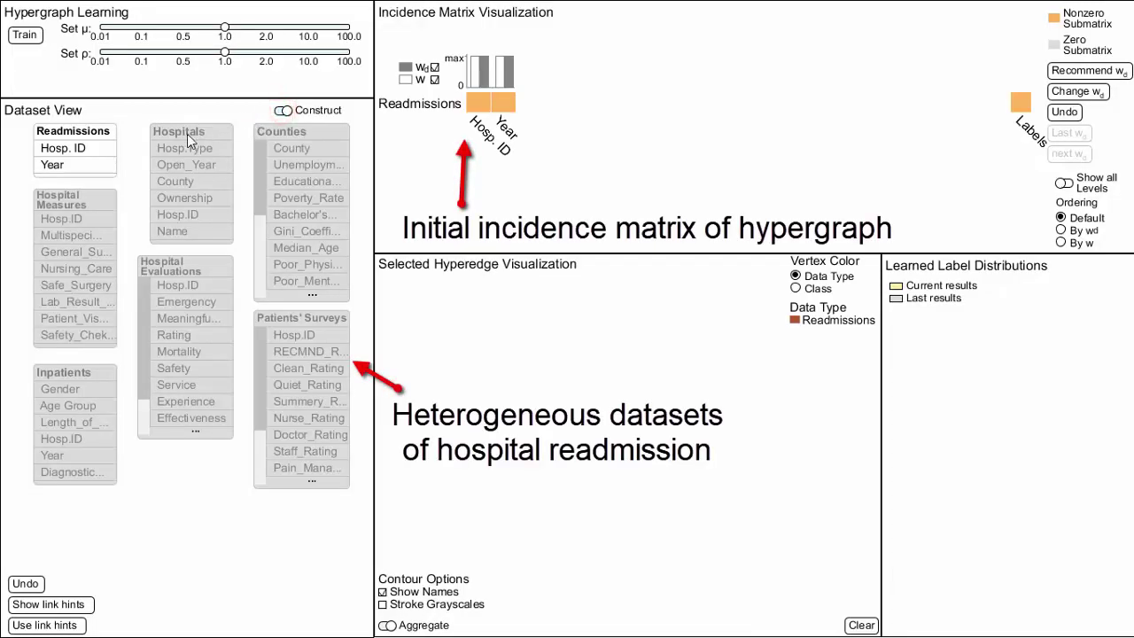
Step: Add the Hospitals and Counties datasets, linked to Readmissions through Hosp.ID and County
{"action": "left_click", "coordinate": [187, 133]}
{"action": "left_click", "coordinate": [277, 133]}
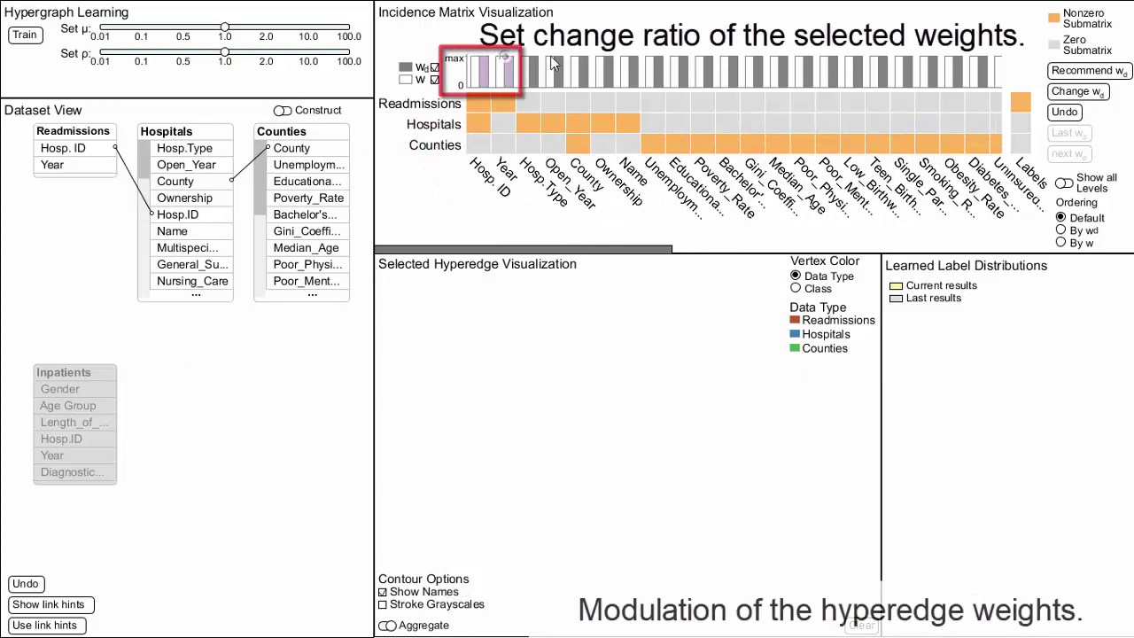
{"action": "left_click", "coordinate": [1064, 88]}
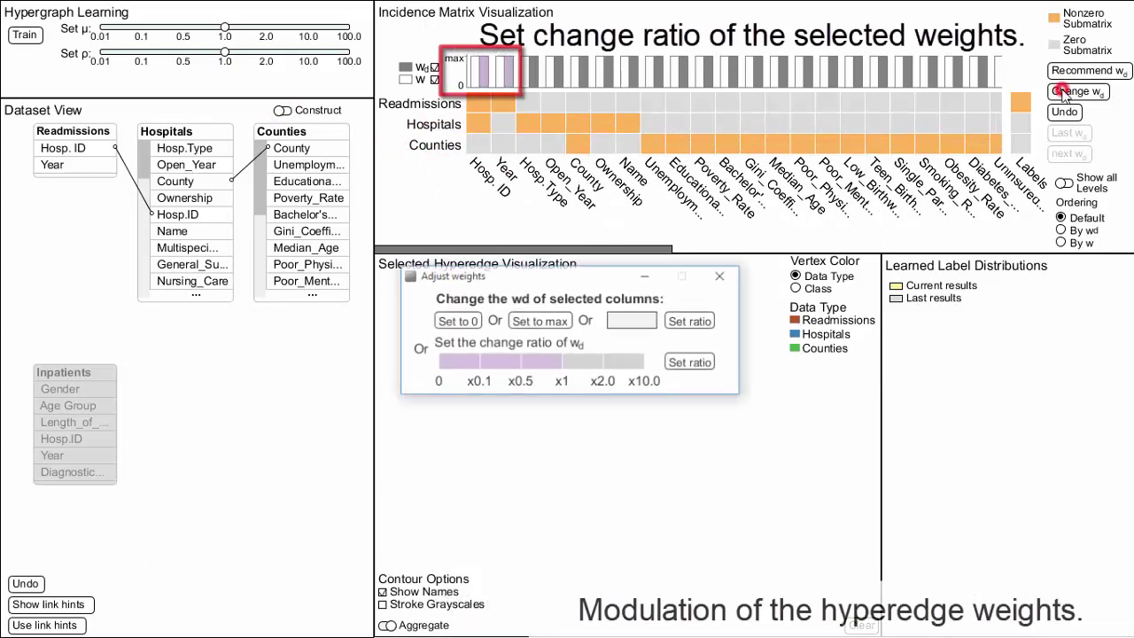
{"action": "left_click", "coordinate": [522, 364]}
{"action": "left_click", "coordinate": [691, 362]}
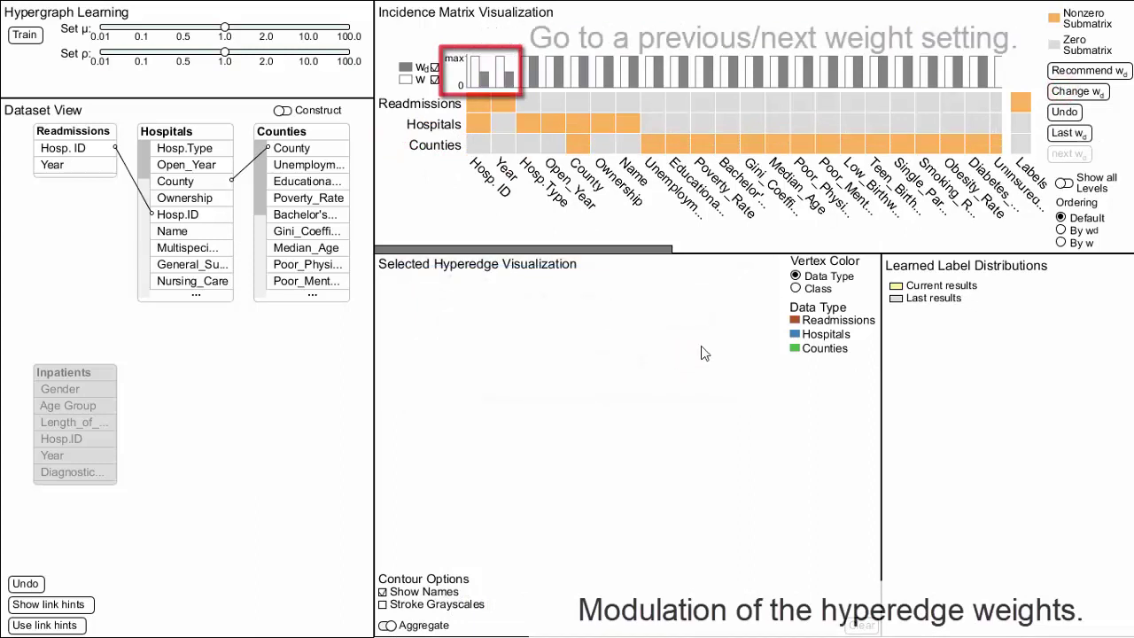
{"action": "left_click", "coordinate": [1062, 135]}
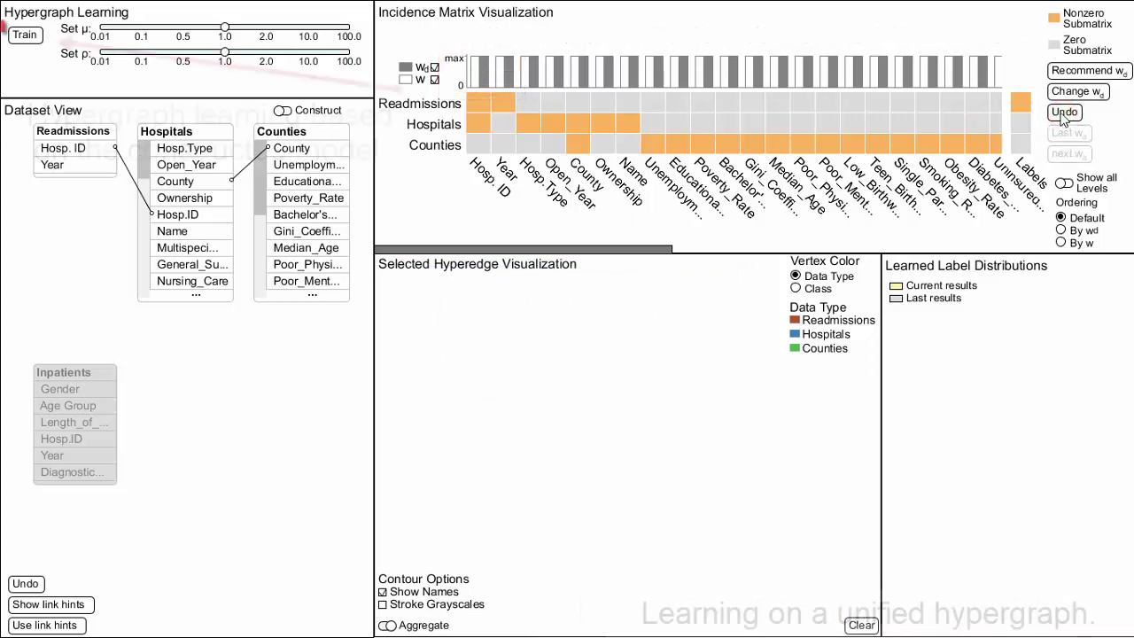
Step: Train the hypergraph model, reaching 0.80 test accuracy
{"action": "left_click", "coordinate": [26, 35]}
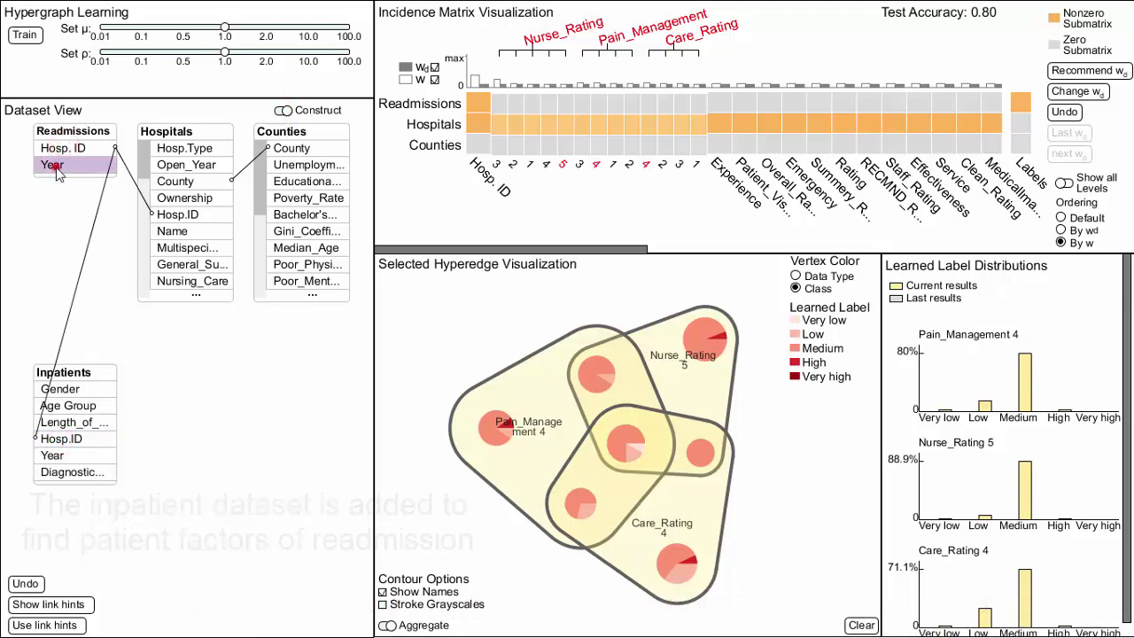
Step: Link Readmissions Year to Inpatients, rebuild the hypergraph and retrain to 0.85 test accuracy
{"action": "left_click", "coordinate": [55, 456]}
{"action": "left_click", "coordinate": [282, 110]}
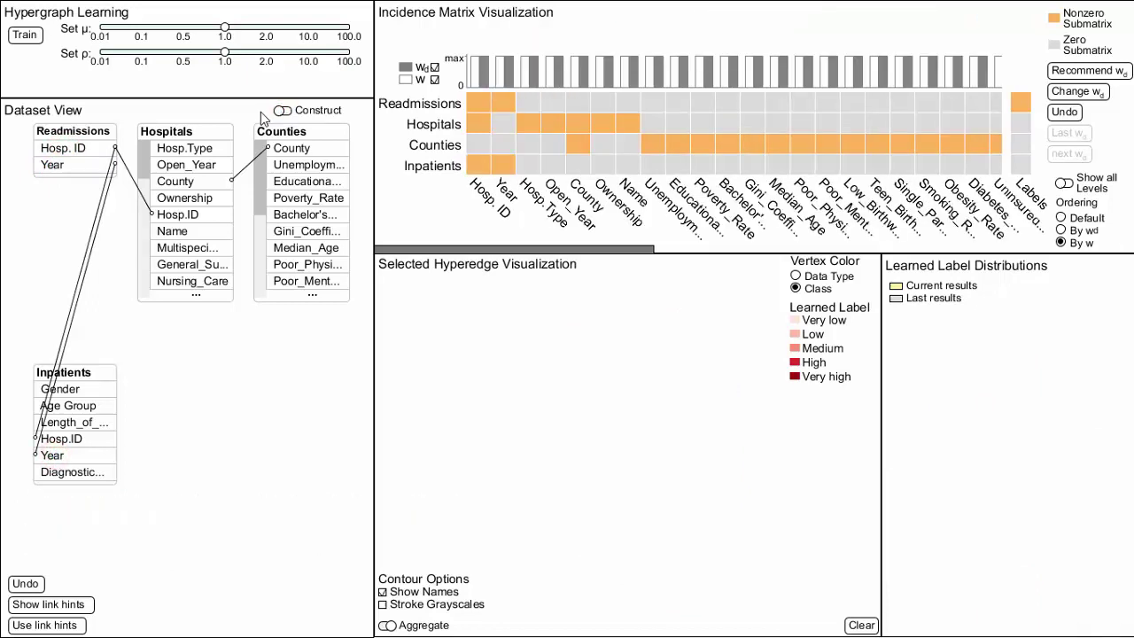
{"action": "left_click_drag", "start_coordinate": [71, 131], "coordinate": [272, 413]}
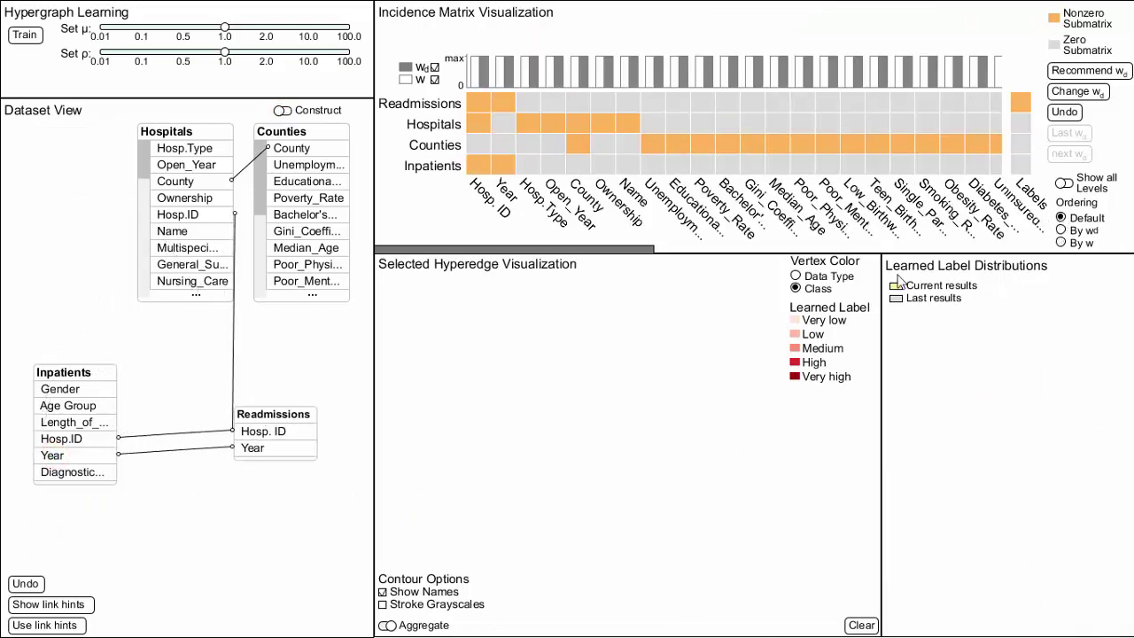
{"action": "left_click", "coordinate": [24, 36]}
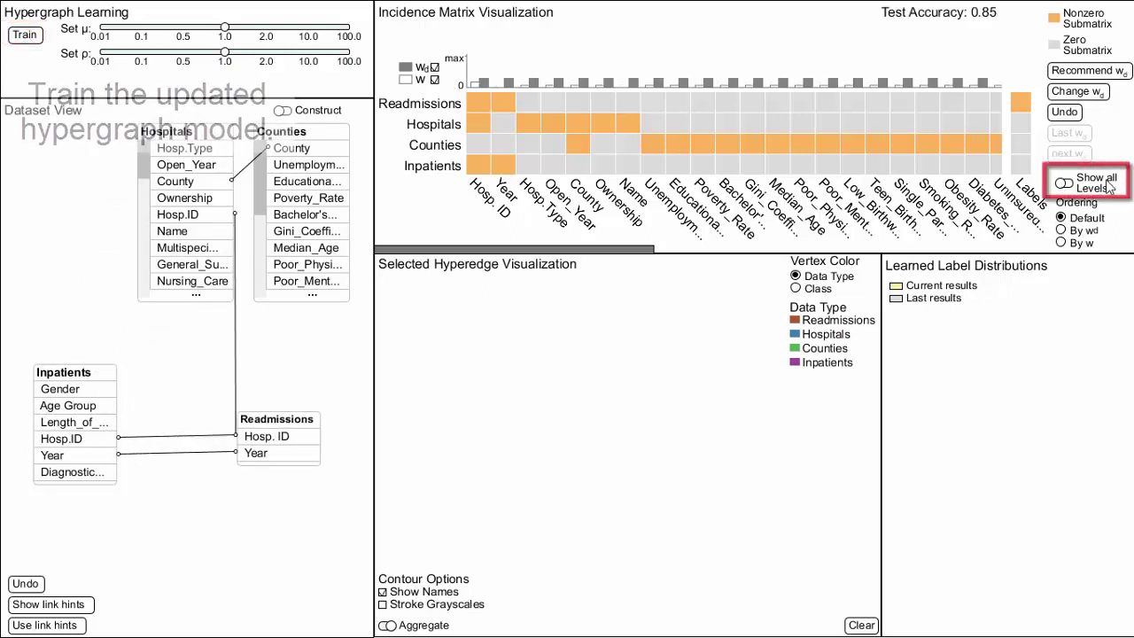
Step: Show all levels ordered by w, with Newborns, Circulatory System, Age Group 0-17 and 65+ contours
{"action": "left_click", "coordinate": [1065, 184]}
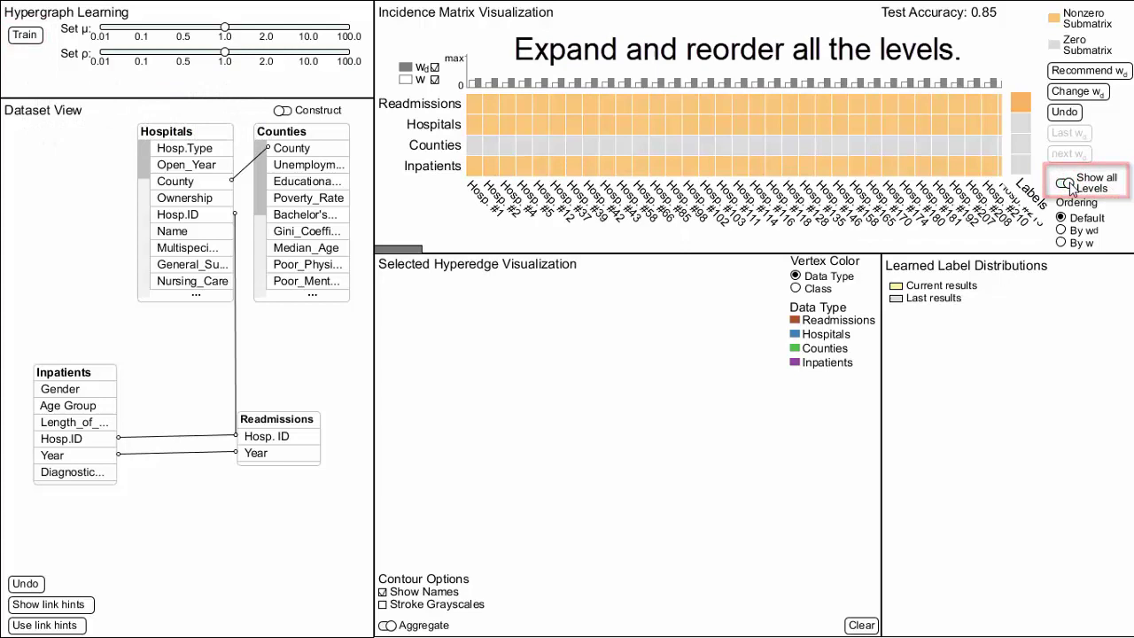
{"action": "left_click", "coordinate": [1061, 243]}
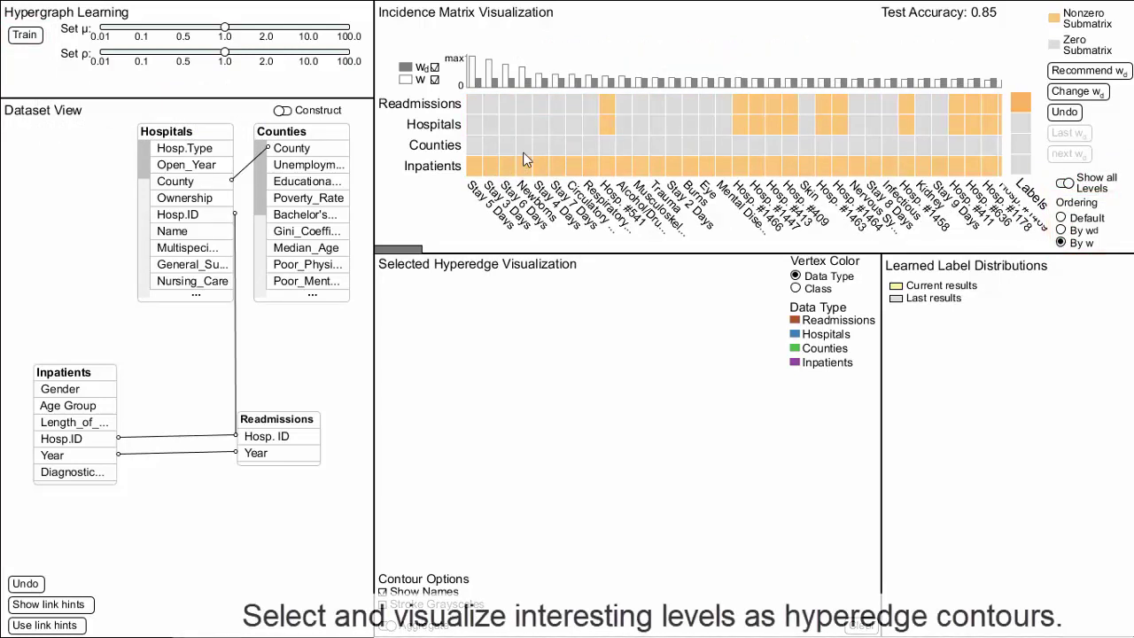
{"action": "left_click", "coordinate": [522, 161]}
{"action": "left_click", "coordinate": [69, 406]}
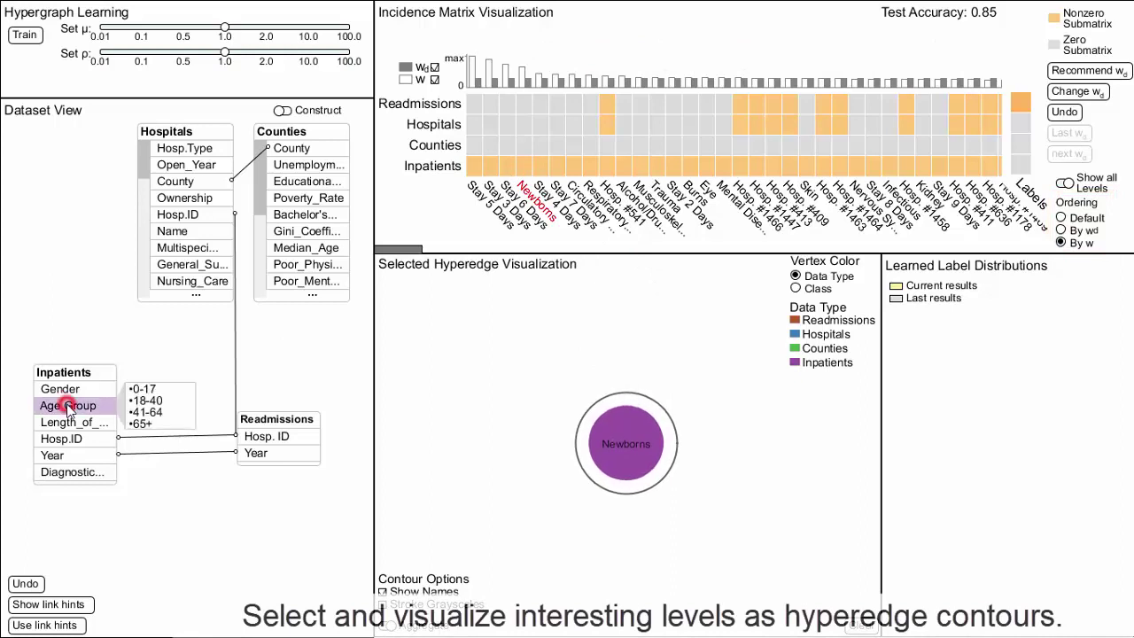
{"action": "left_click", "coordinate": [141, 389]}
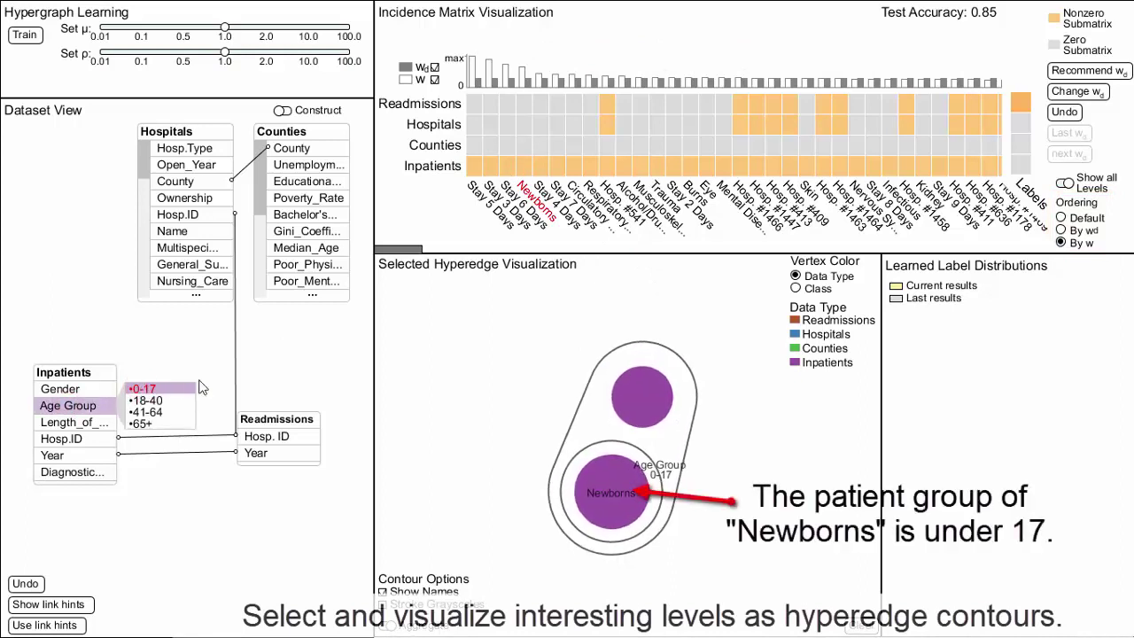
{"action": "left_click", "coordinate": [575, 169]}
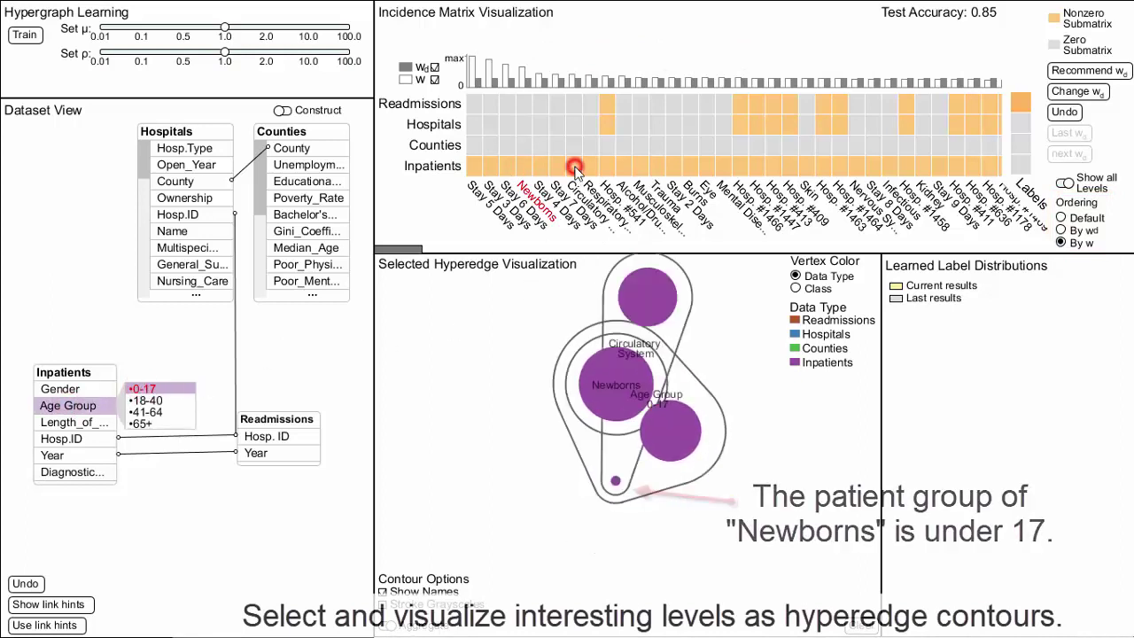
{"action": "left_click", "coordinate": [152, 423]}
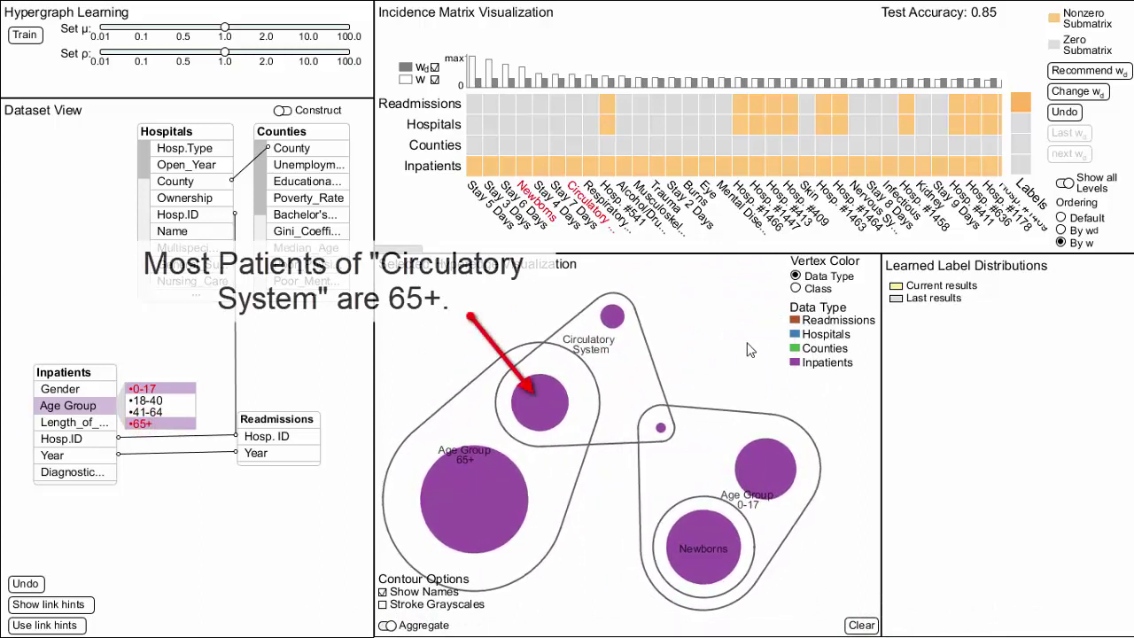
Step: Colour vertices by learned label and chart the Circulatory System and Newborns label distributions
{"action": "left_click", "coordinate": [795, 289]}
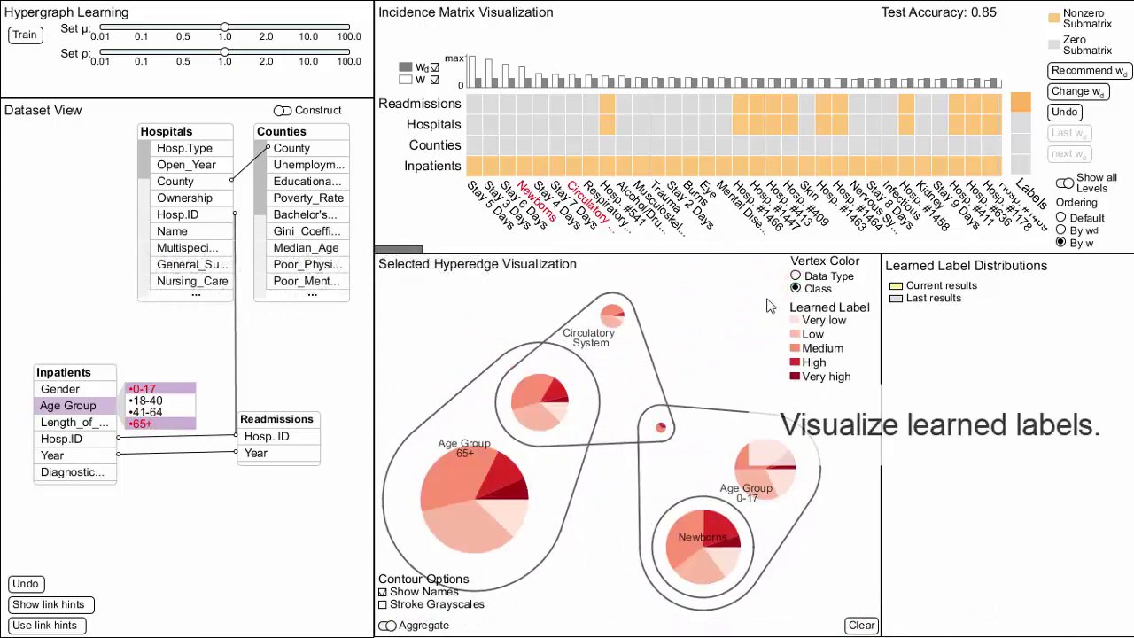
{"action": "left_click", "coordinate": [642, 354]}
{"action": "left_click", "coordinate": [697, 551]}
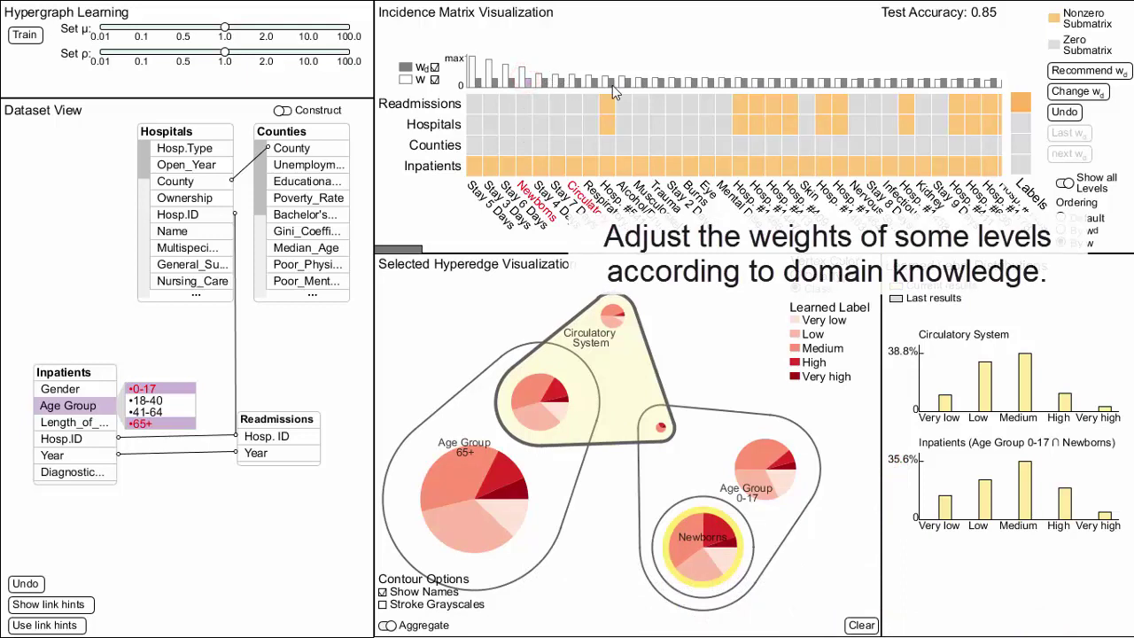
Step: Scale the chosen levels' weights by x0.5 and retrain, reaching 0.89 test accuracy
{"action": "left_click", "coordinate": [1079, 94]}
{"action": "left_click", "coordinate": [521, 363]}
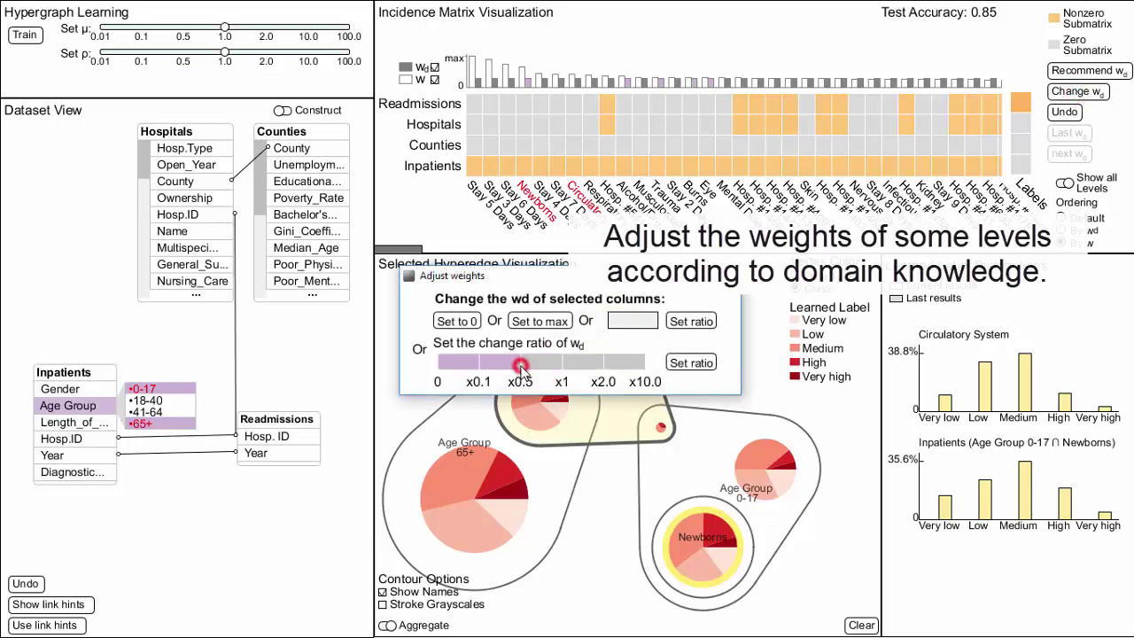
{"action": "left_click", "coordinate": [689, 364]}
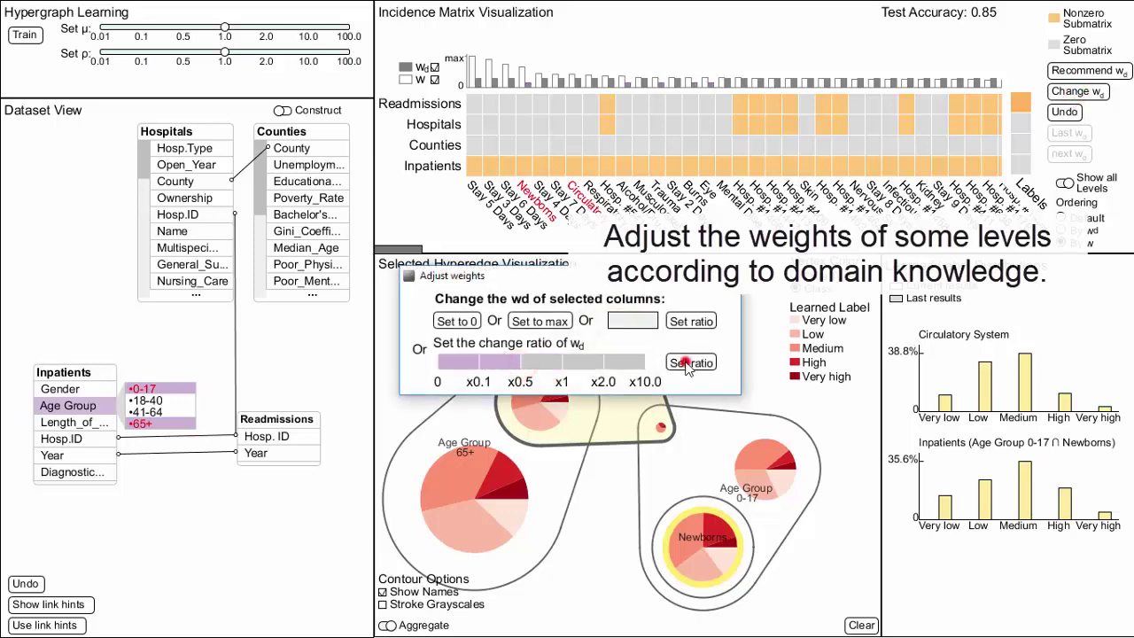
{"action": "left_click", "coordinate": [25, 35]}
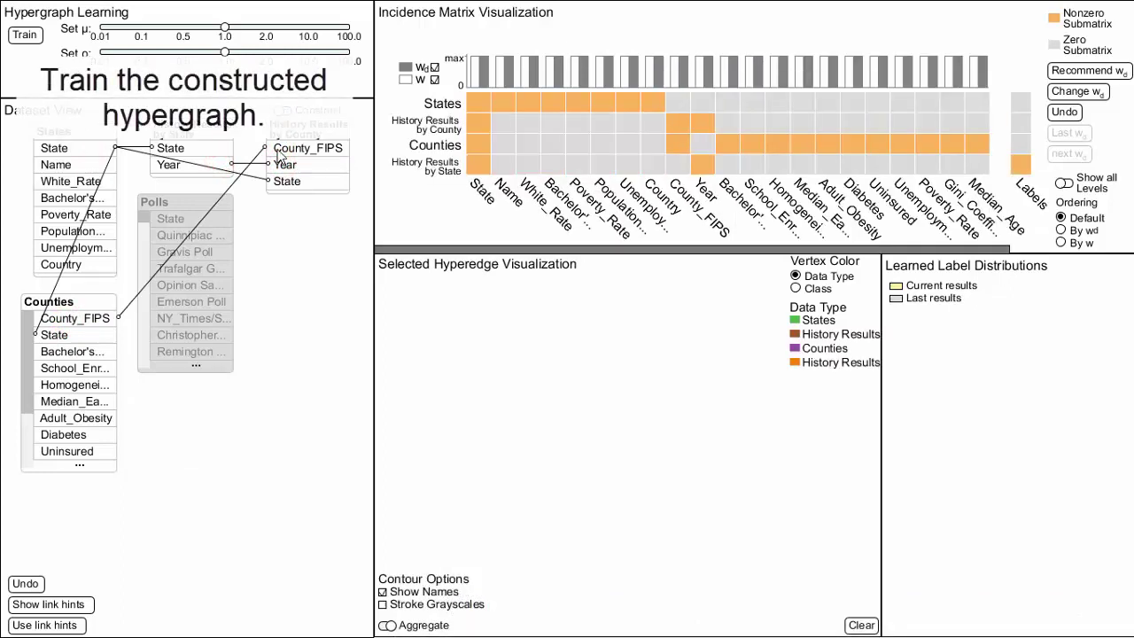
Step: Train to 0.86 accuracy and colour the US hyperedge by label: Democrat 347, Republican 191
{"action": "left_click", "coordinate": [24, 35]}
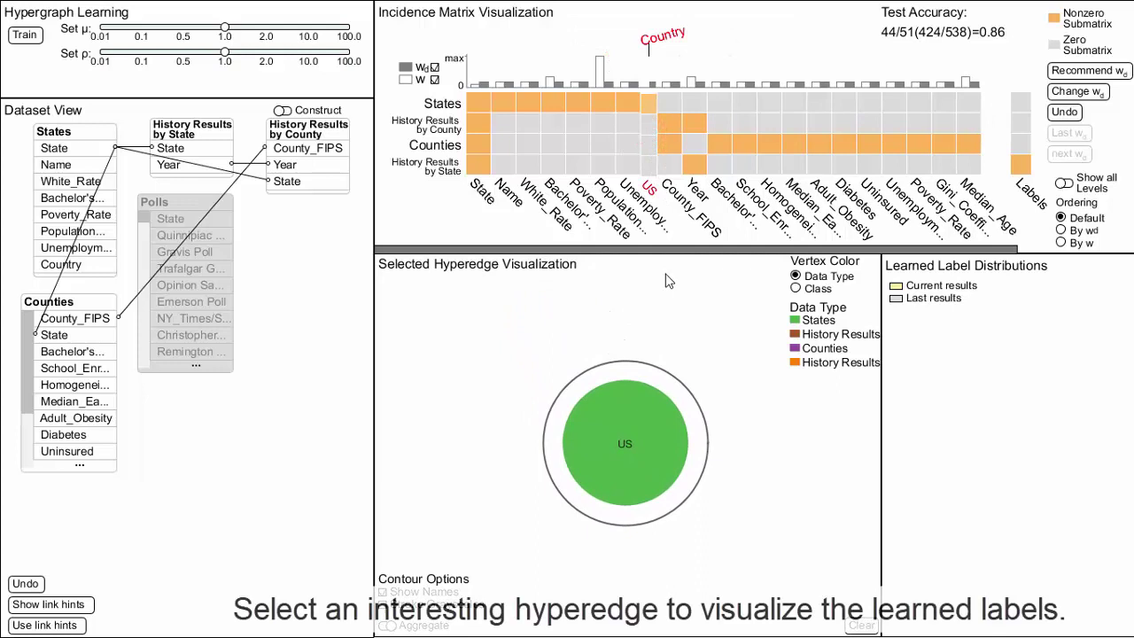
{"action": "left_click", "coordinate": [618, 422]}
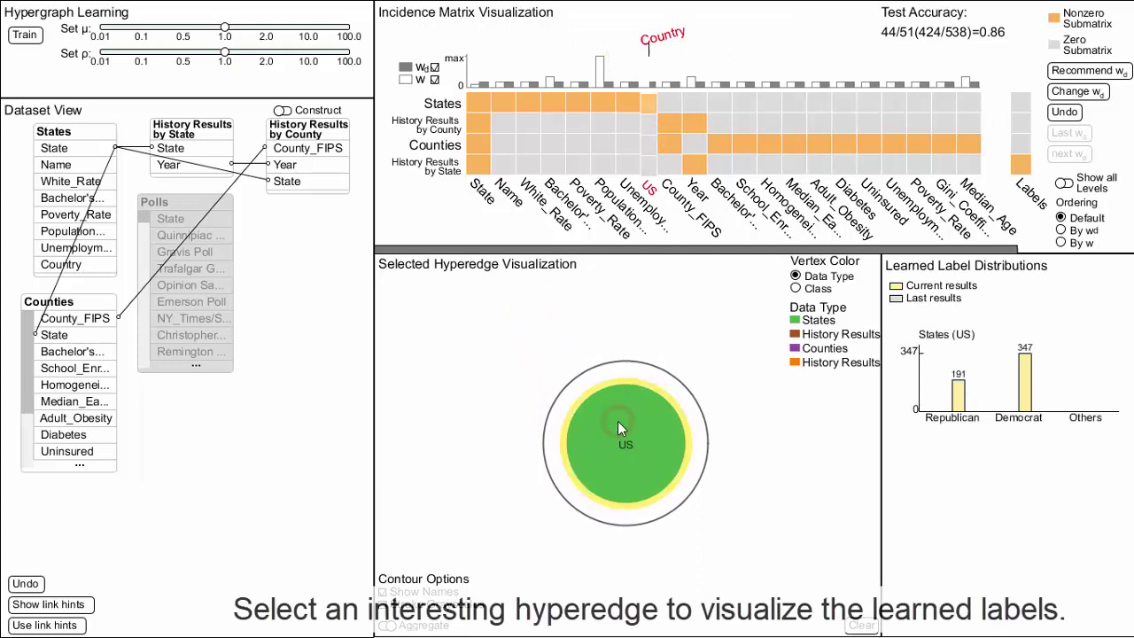
{"action": "left_click", "coordinate": [795, 288]}
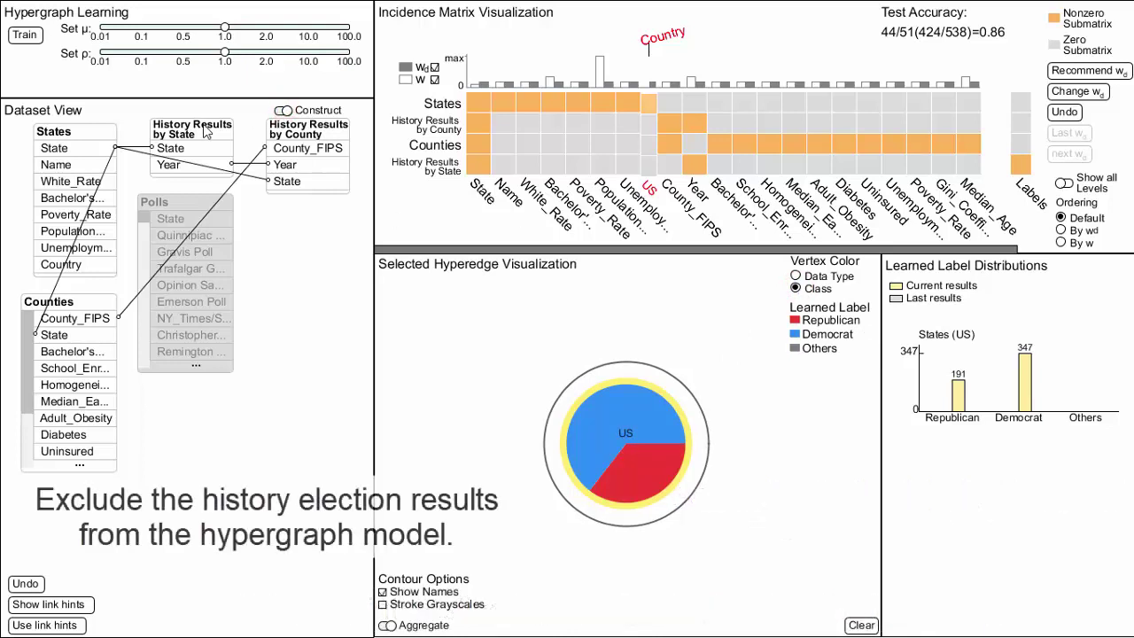
Step: Exclude both History Results tables, link Polls State to States, and merge Polls into States
{"action": "left_click", "coordinate": [174, 133]}
{"action": "left_click", "coordinate": [295, 135]}
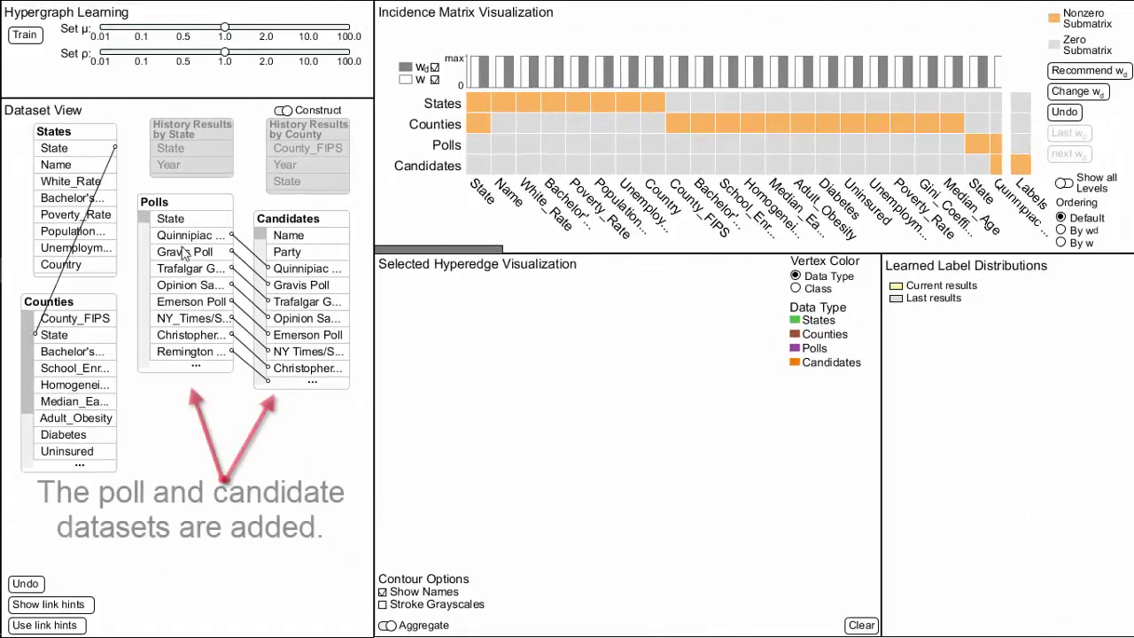
{"action": "left_click", "coordinate": [160, 217]}
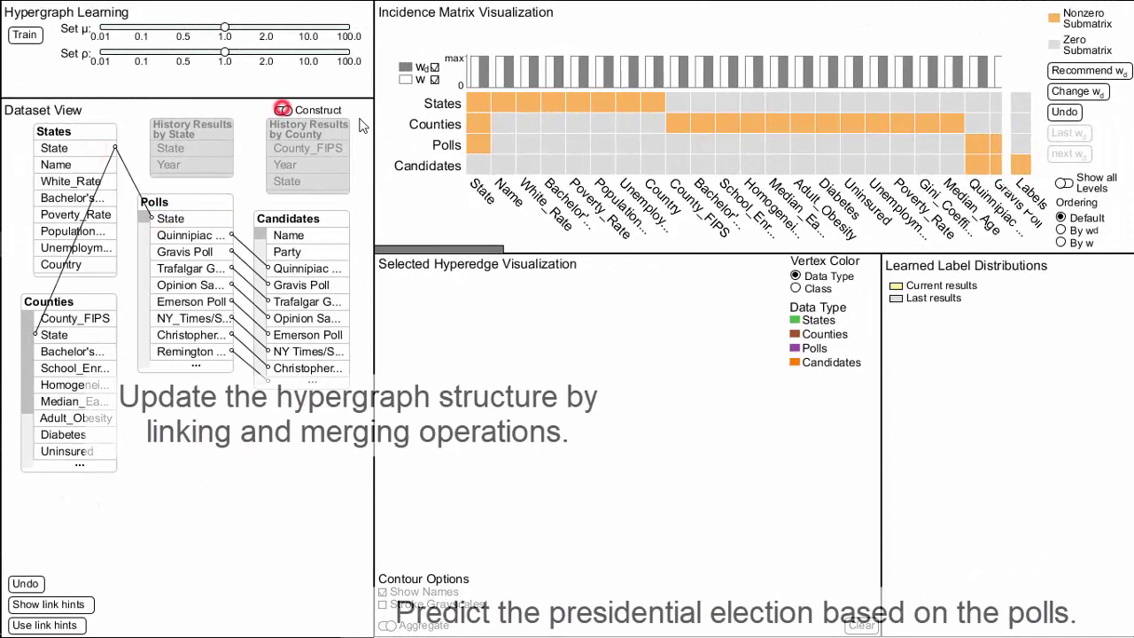
{"action": "left_click", "coordinate": [87, 126]}
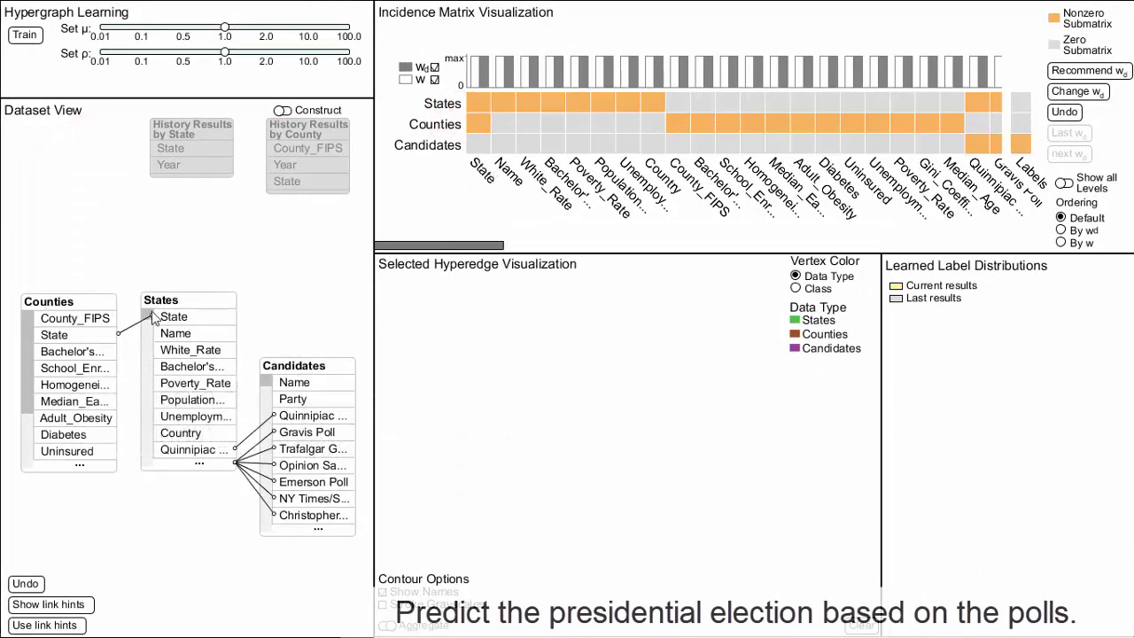
{"action": "left_click", "coordinate": [146, 309]}
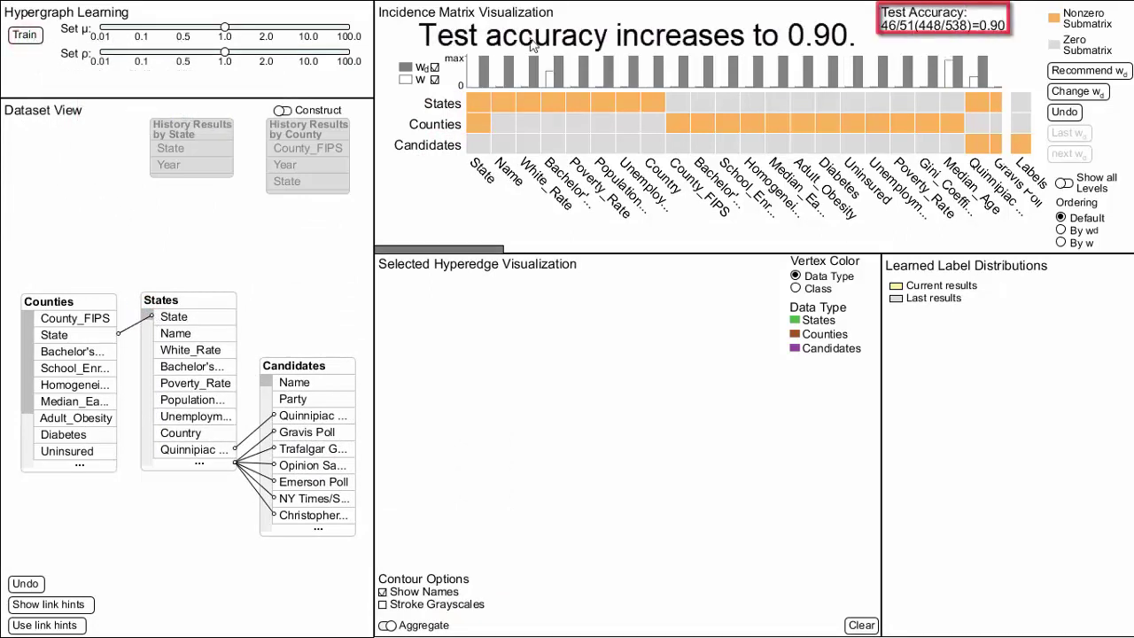
Step: Apply the recommended w_d prior weights and order the matrix columns by wd
{"action": "left_click", "coordinate": [1068, 74]}
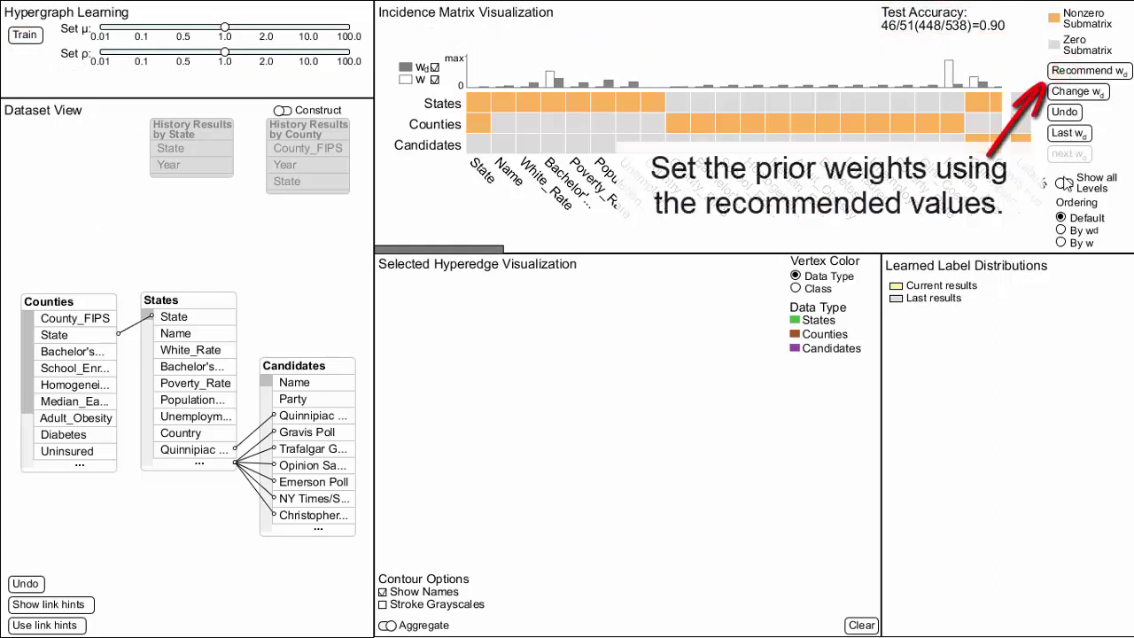
{"action": "left_click", "coordinate": [1061, 231]}
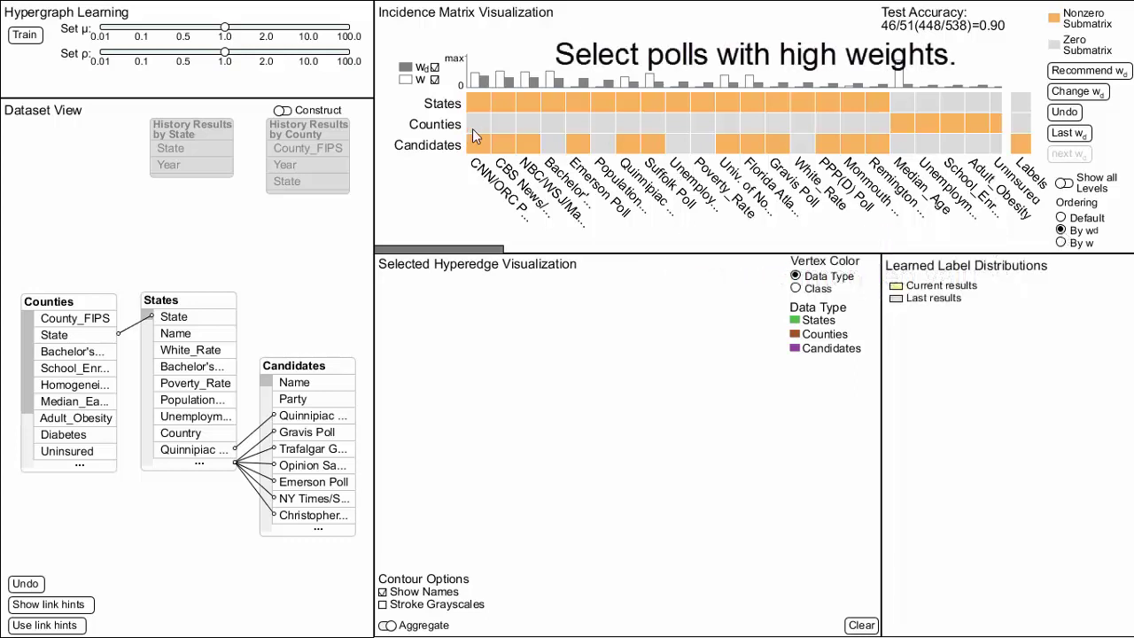
Step: Draw CNN/ORC, CBS and NBC/WSJ/Marist Clinton contours around individual states, unnamed, with grayscale strokes
{"action": "left_click", "coordinate": [474, 132]}
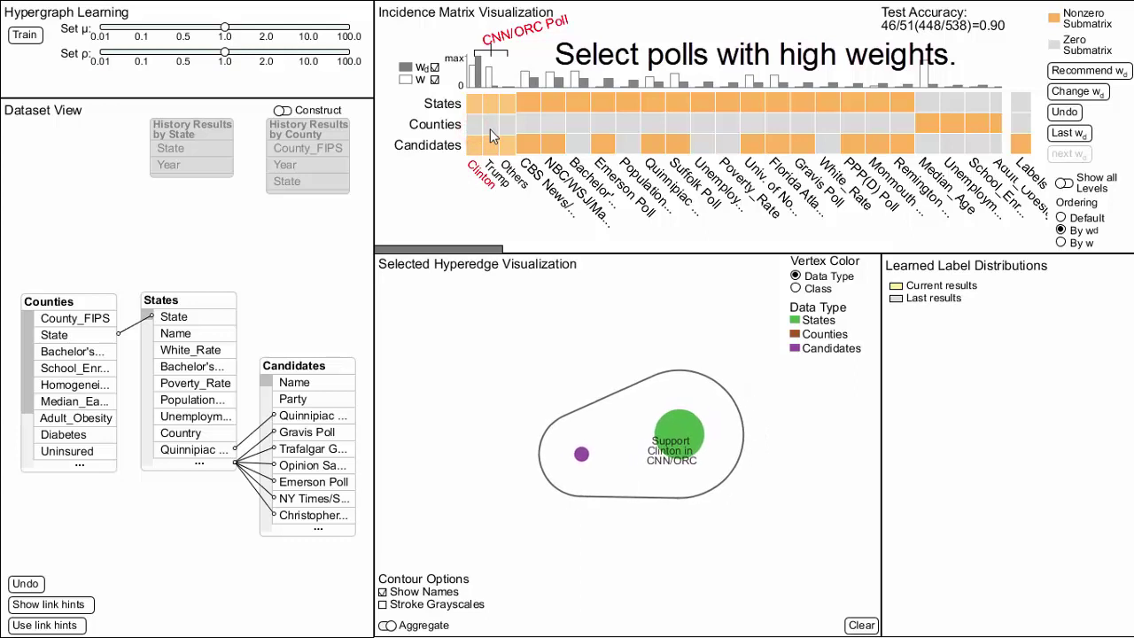
{"action": "left_click", "coordinate": [490, 131]}
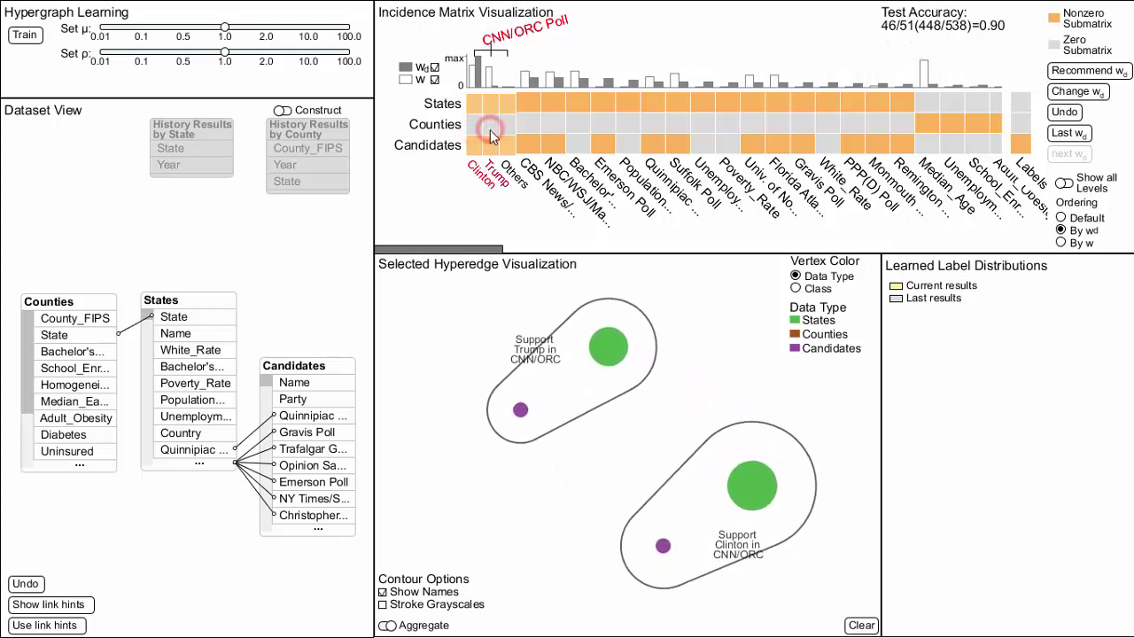
{"action": "left_click", "coordinate": [387, 626]}
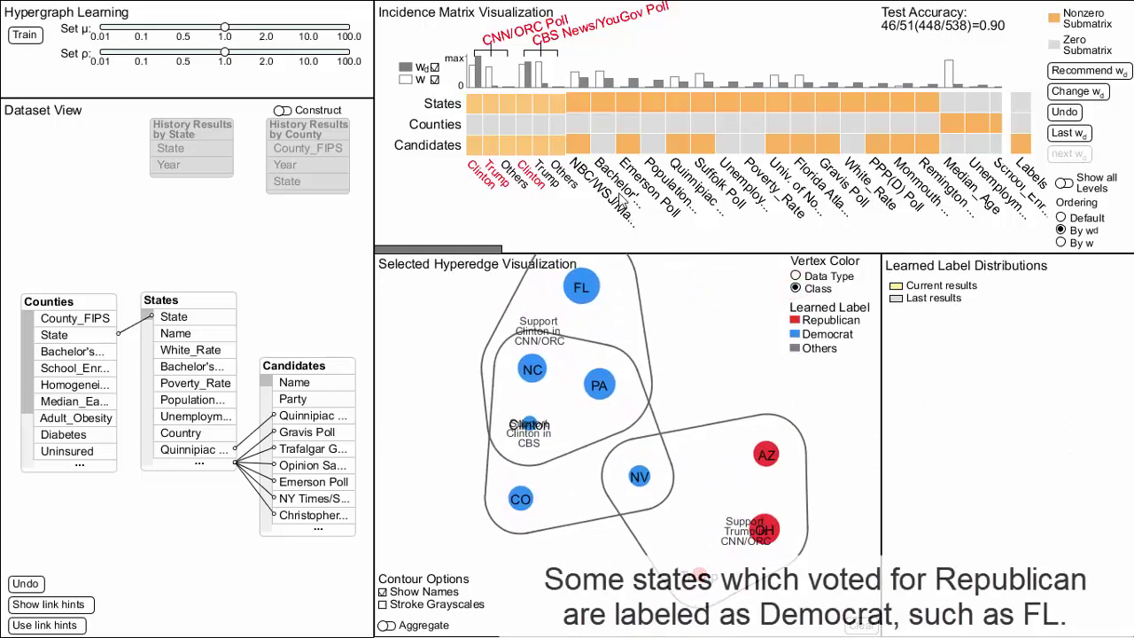
{"action": "left_click", "coordinate": [578, 148]}
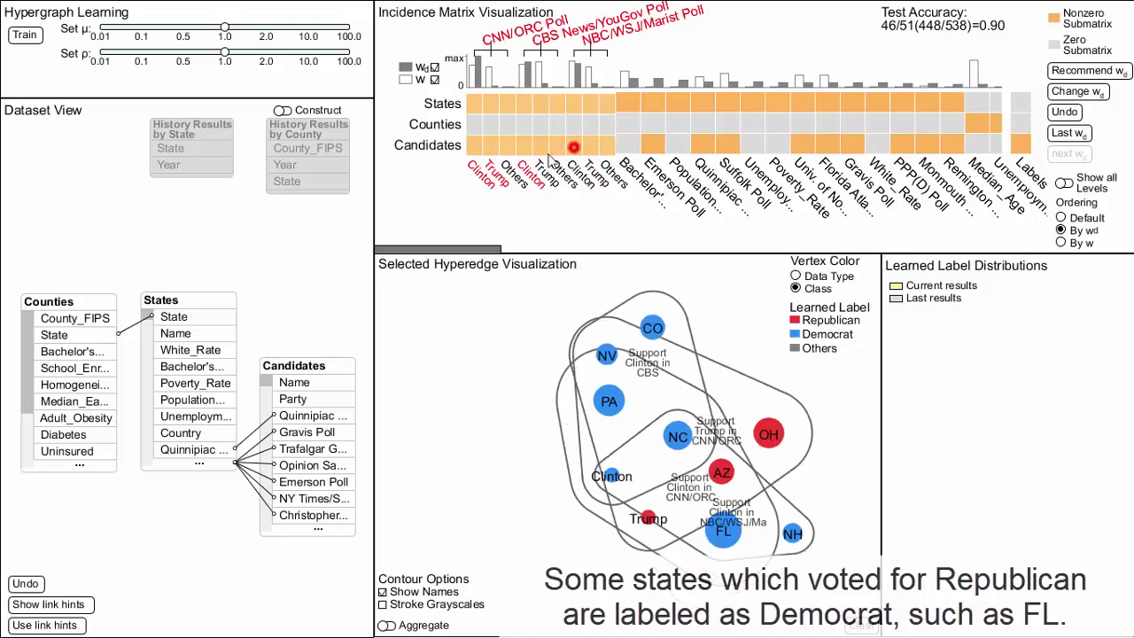
{"action": "left_click", "coordinate": [490, 145]}
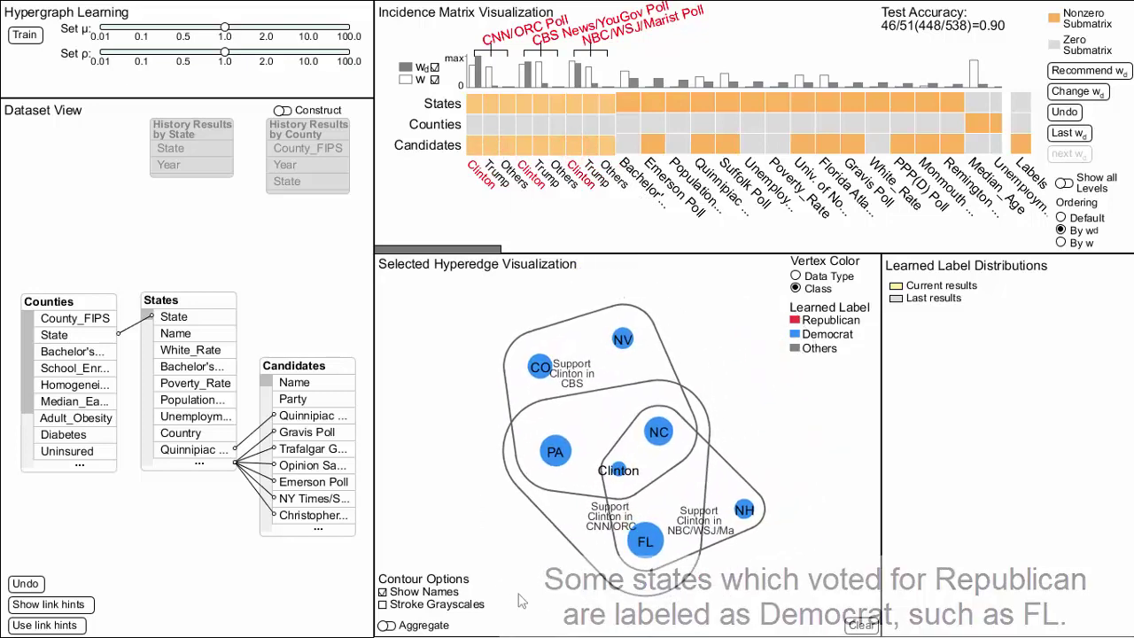
{"action": "left_click", "coordinate": [383, 592]}
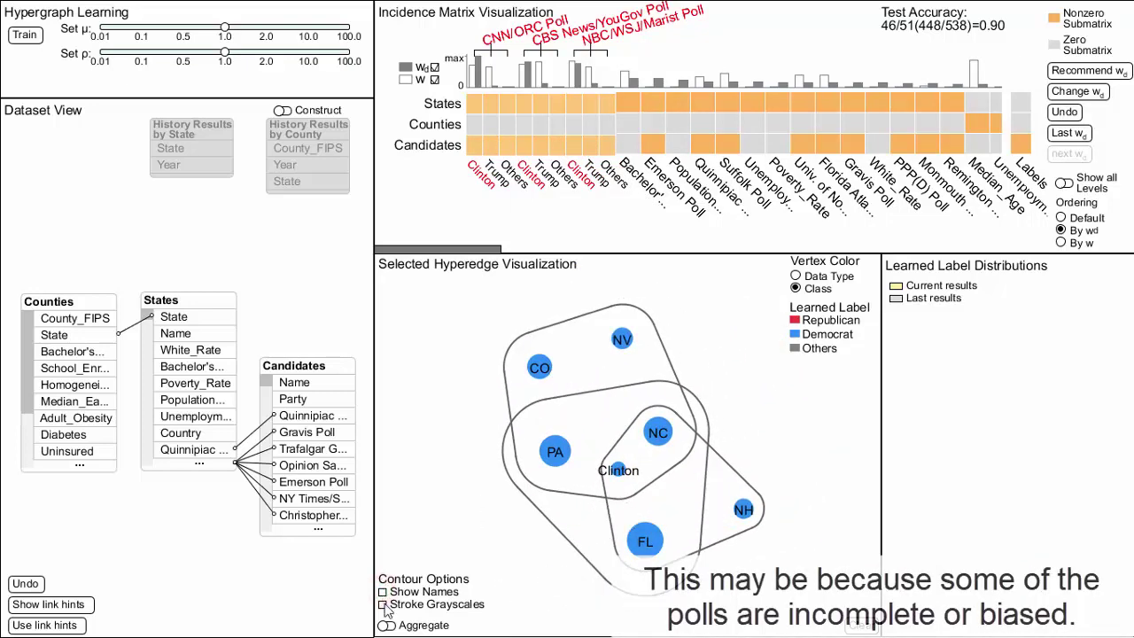
{"action": "left_click", "coordinate": [383, 605]}
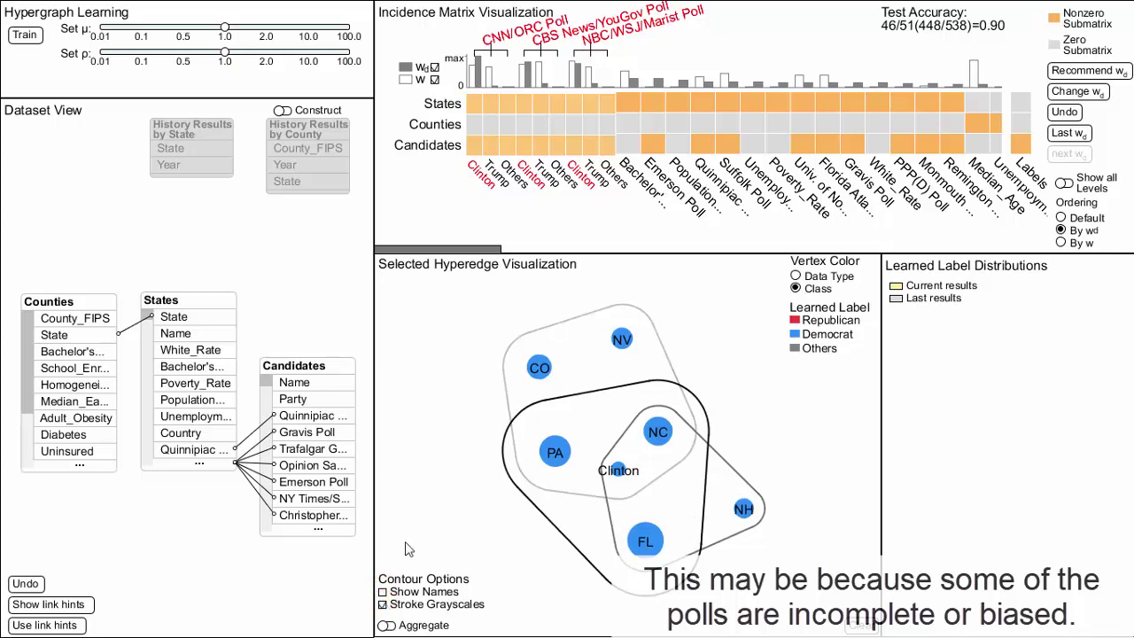
Step: Lower the three poll columns' weights and view the CBS Clinton hyperedge's label distribution
{"action": "left_click", "coordinate": [519, 36]}
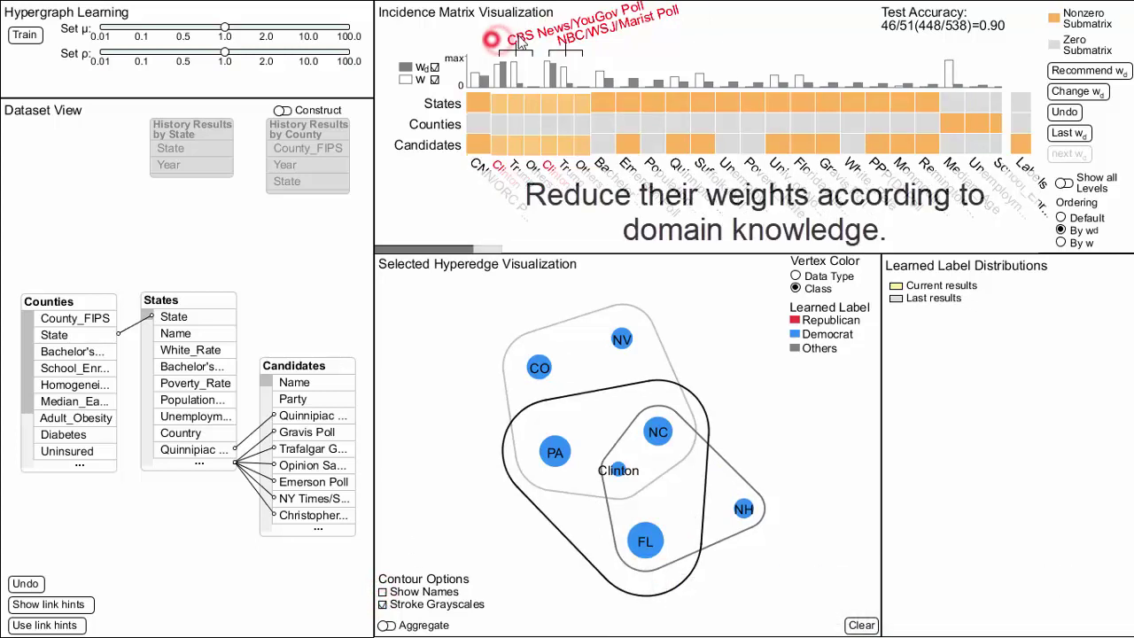
{"action": "left_click", "coordinate": [541, 37]}
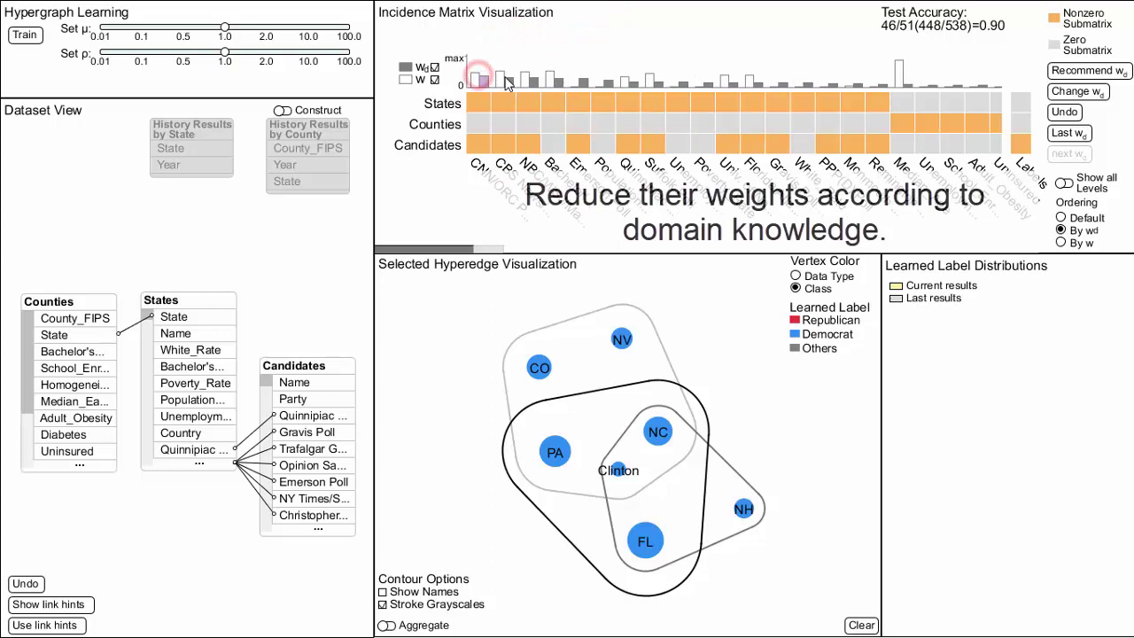
{"action": "left_click", "coordinate": [1063, 91]}
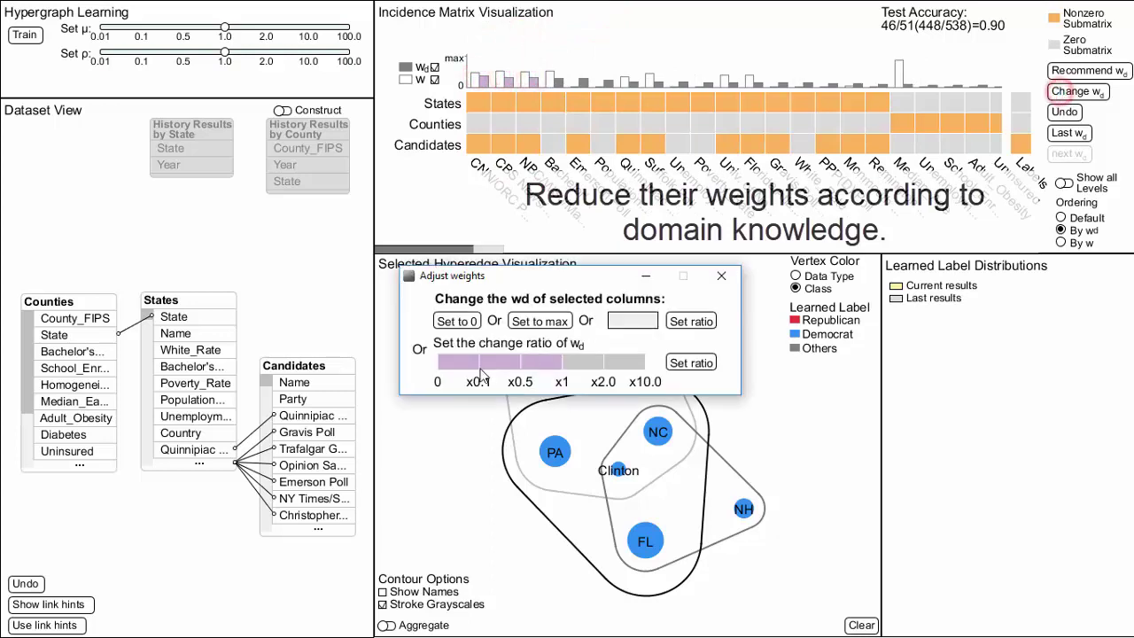
{"action": "left_click", "coordinate": [690, 364]}
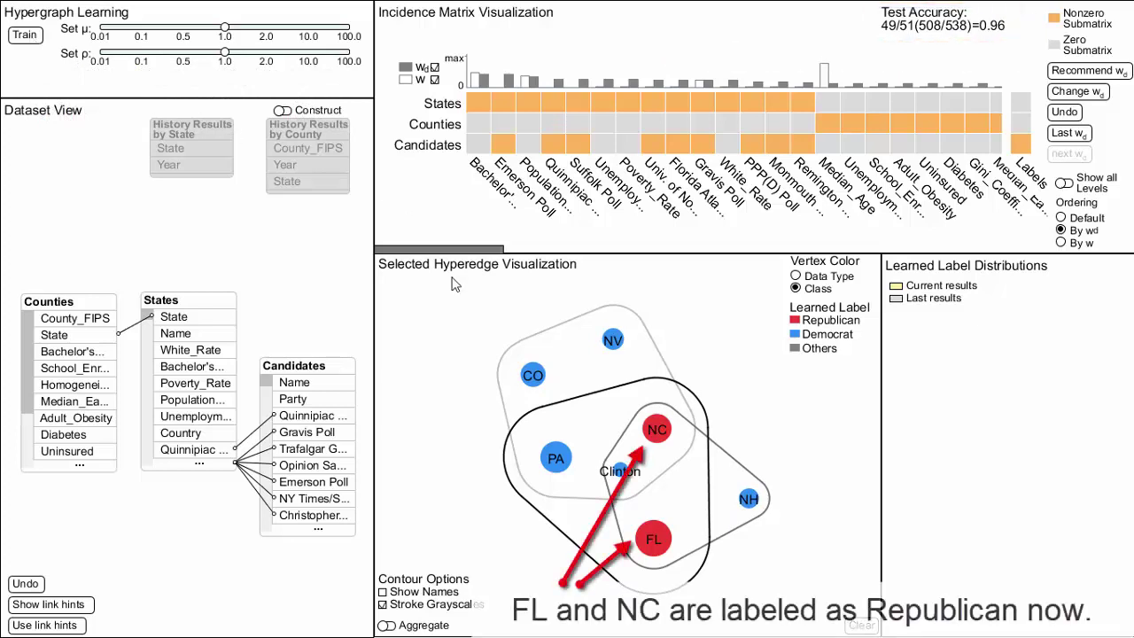
{"action": "left_click", "coordinate": [574, 363]}
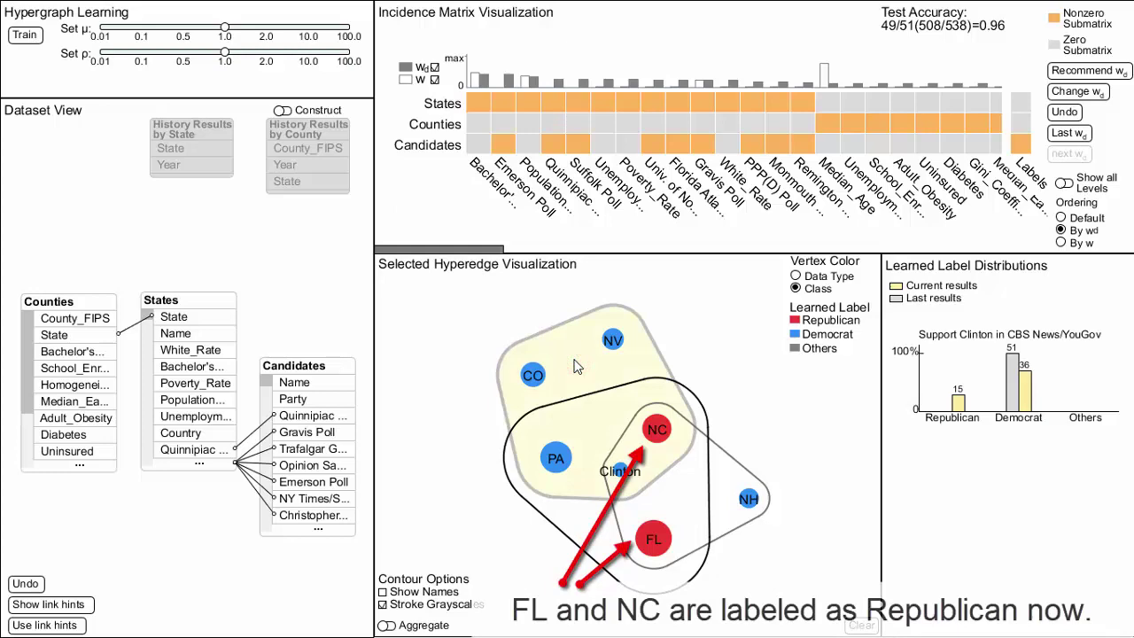
Step: Check the NBC/WSJ/Marist Clinton hyperedge's label distribution, then clear the view and disable grayscale strokes
{"action": "left_click", "coordinate": [734, 483]}
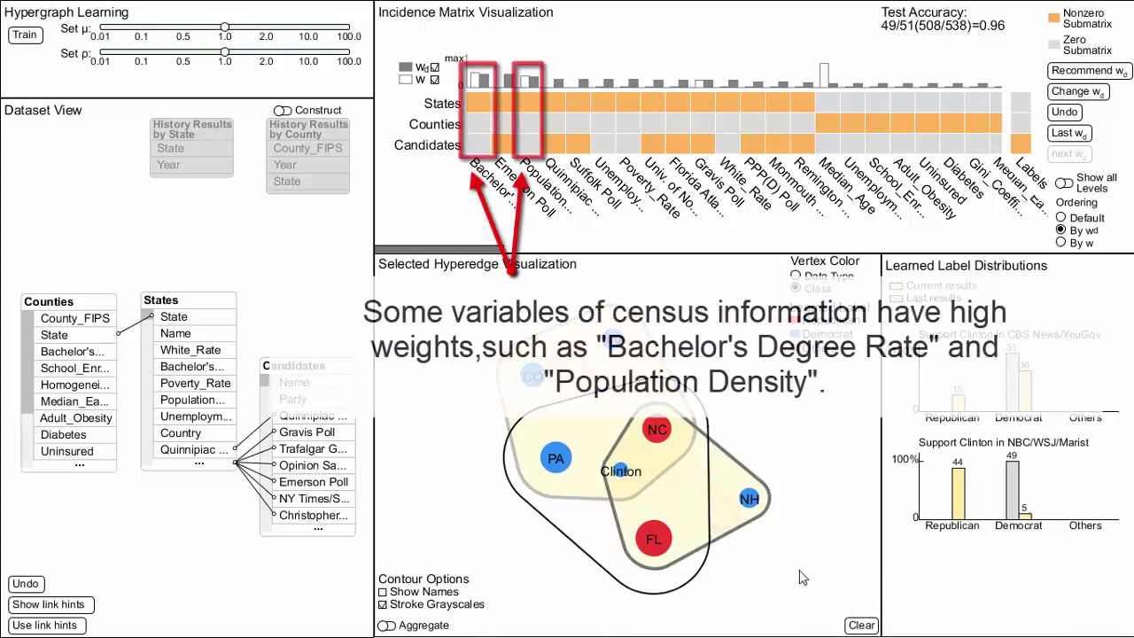
{"action": "left_click", "coordinate": [860, 626]}
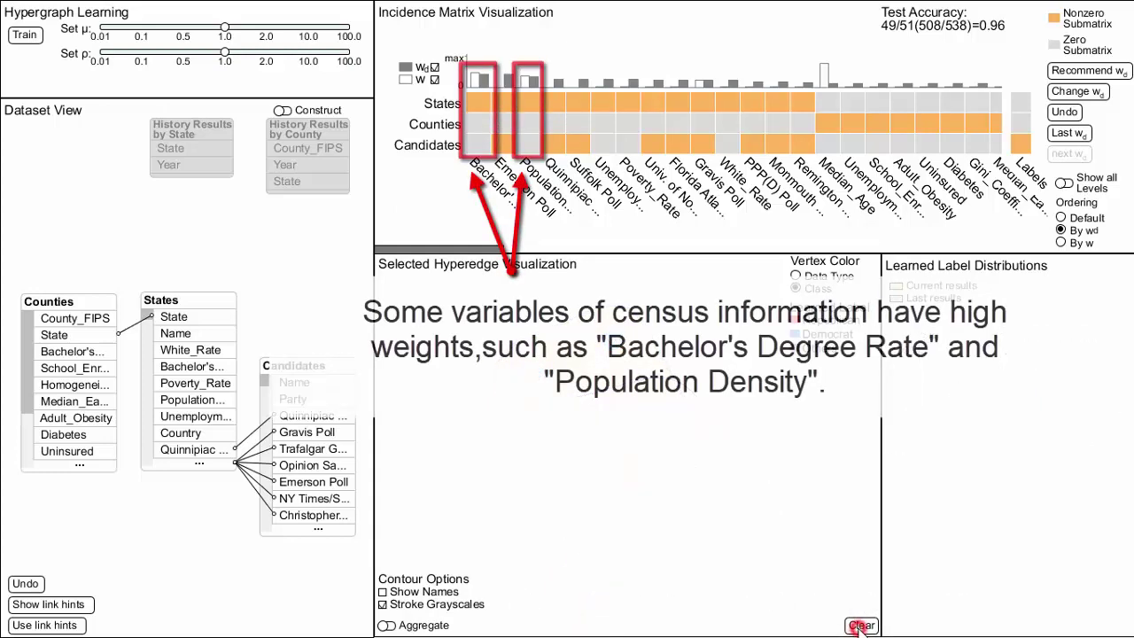
{"action": "left_click", "coordinate": [383, 605]}
Step: Add Above Average Bachelor's_Degree_Rate and Population_Density contours with their level names shown
{"action": "left_click", "coordinate": [482, 113]}
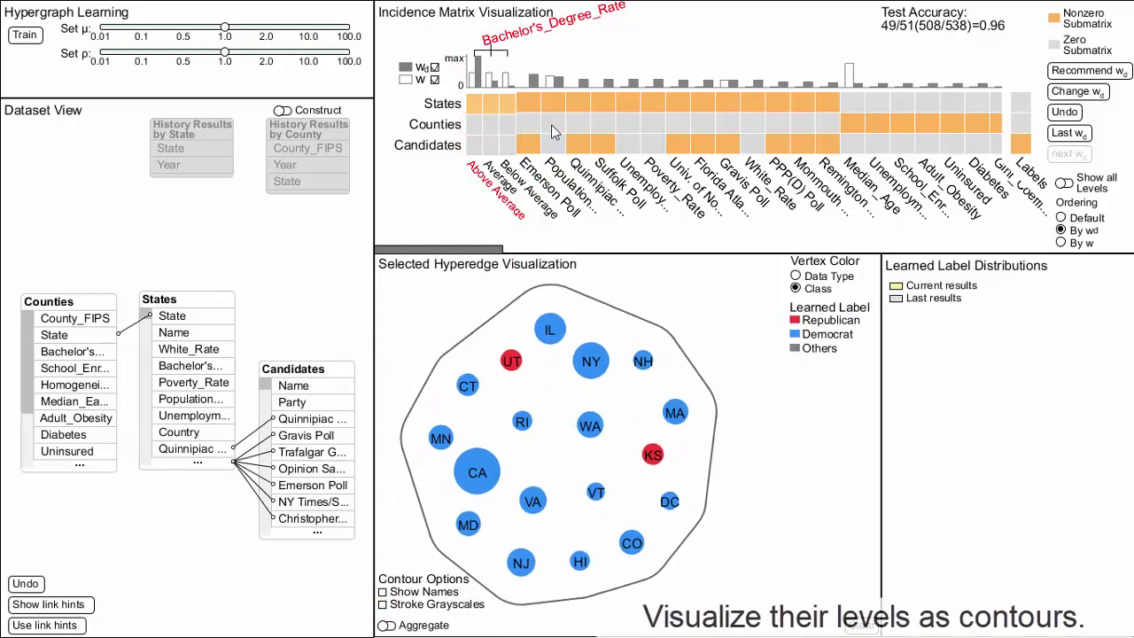
{"action": "left_click", "coordinate": [550, 126]}
{"action": "left_click", "coordinate": [550, 130]}
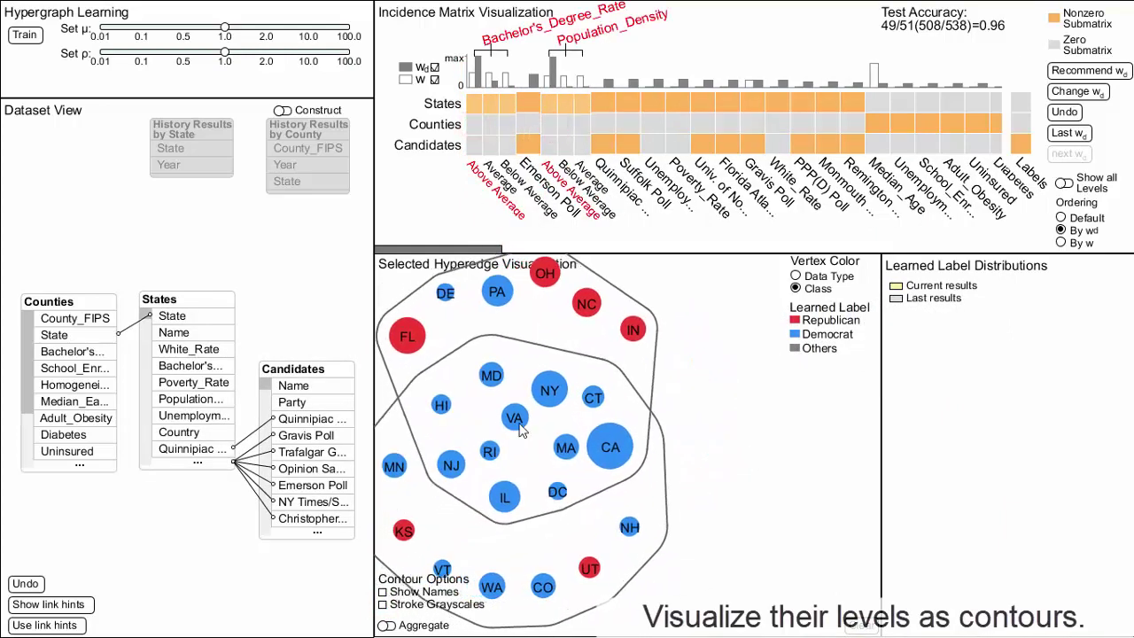
{"action": "left_click", "coordinate": [383, 592]}
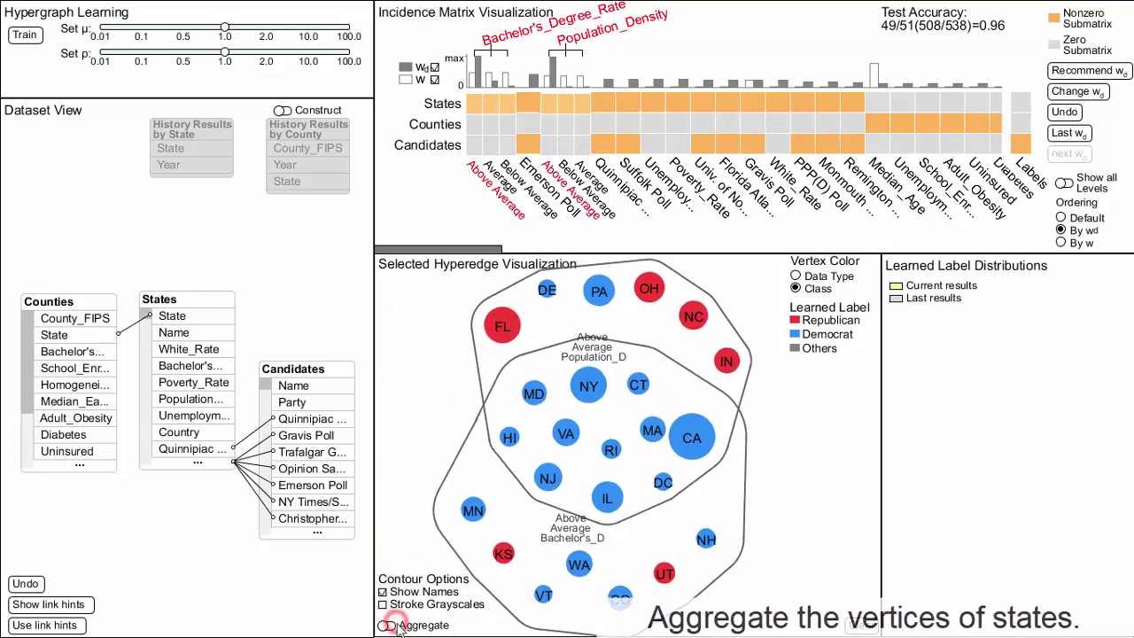
Step: Aggregate states into pie charts and compare the Population_Density and Bachelor's contour label distributions
{"action": "left_click", "coordinate": [387, 626]}
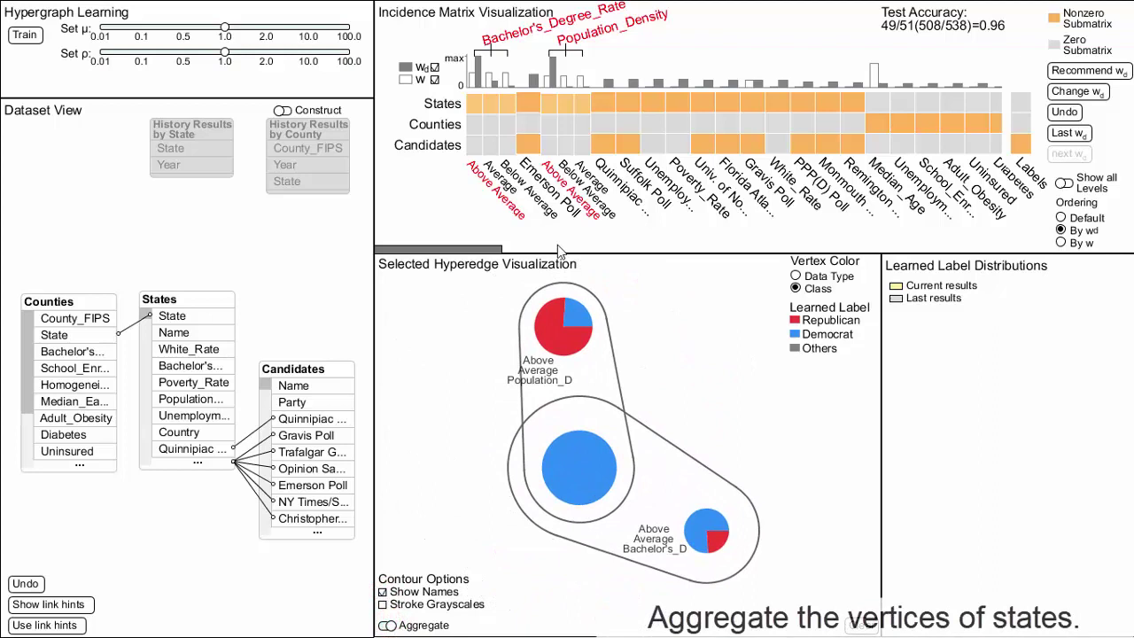
{"action": "left_click", "coordinate": [592, 381]}
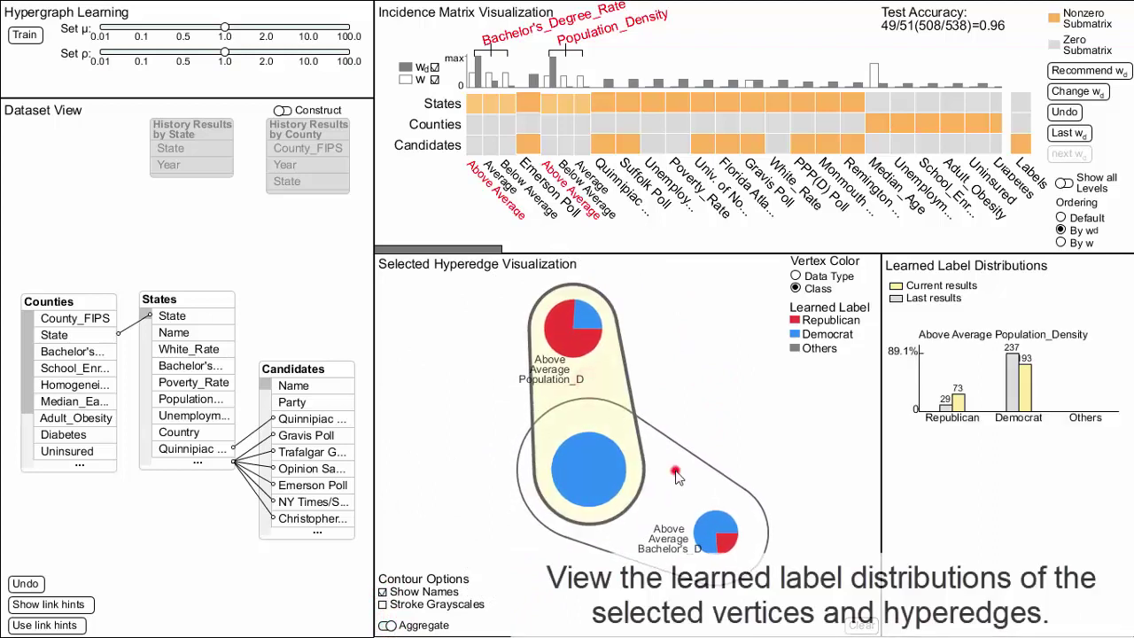
{"action": "left_click", "coordinate": [676, 476]}
{"action": "left_click", "coordinate": [594, 367]}
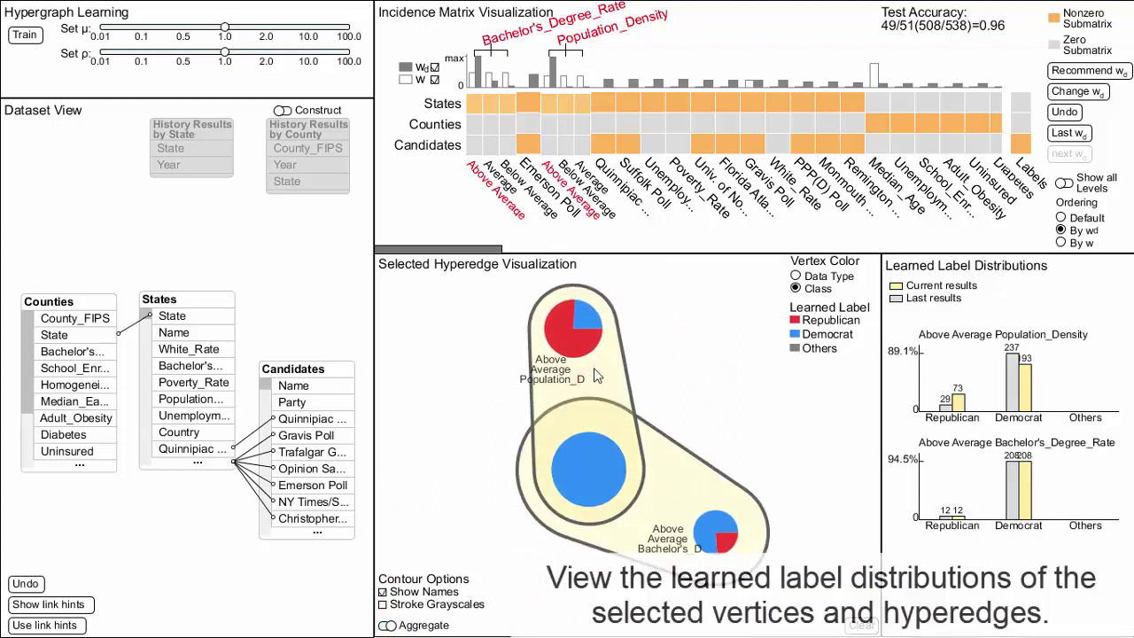
{"action": "left_click", "coordinate": [663, 468]}
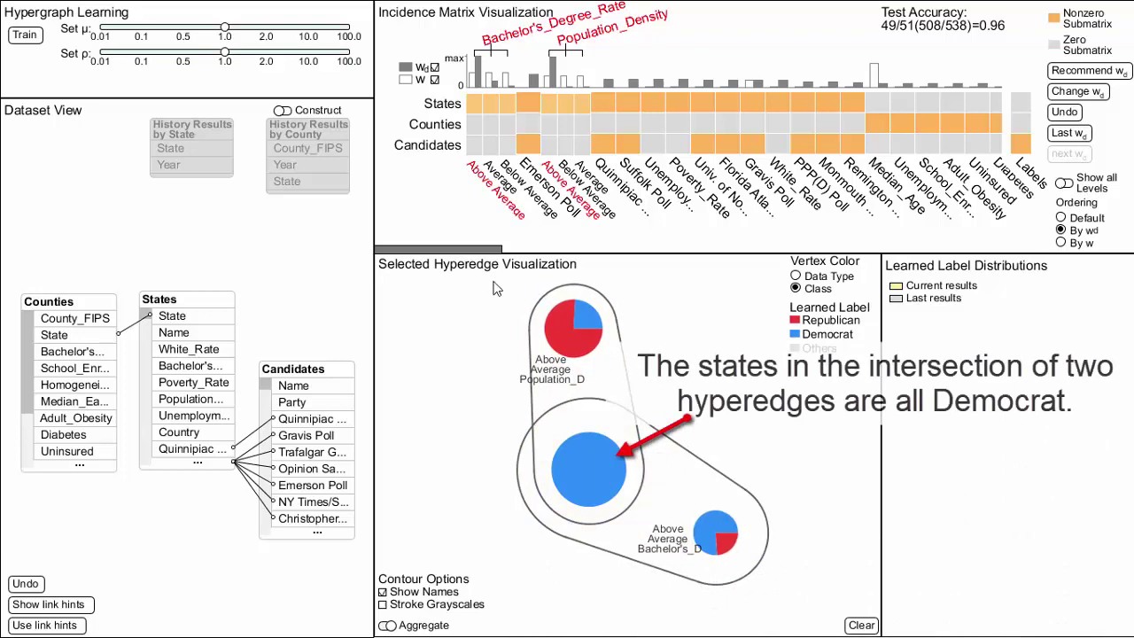
{"action": "left_click_drag", "start_coordinate": [483, 254], "coordinate": [1099, 251]}
Step: Add the Country US hyperedge as a third contour and view its mostly Republican distribution
{"action": "left_click", "coordinate": [944, 145]}
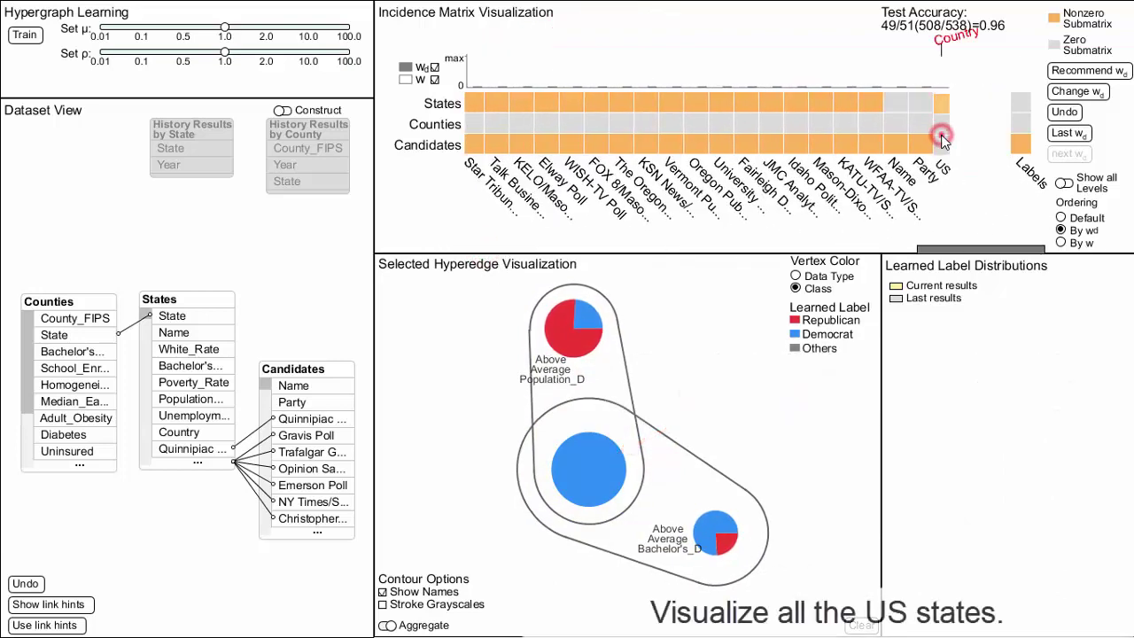
{"action": "left_click", "coordinate": [572, 312]}
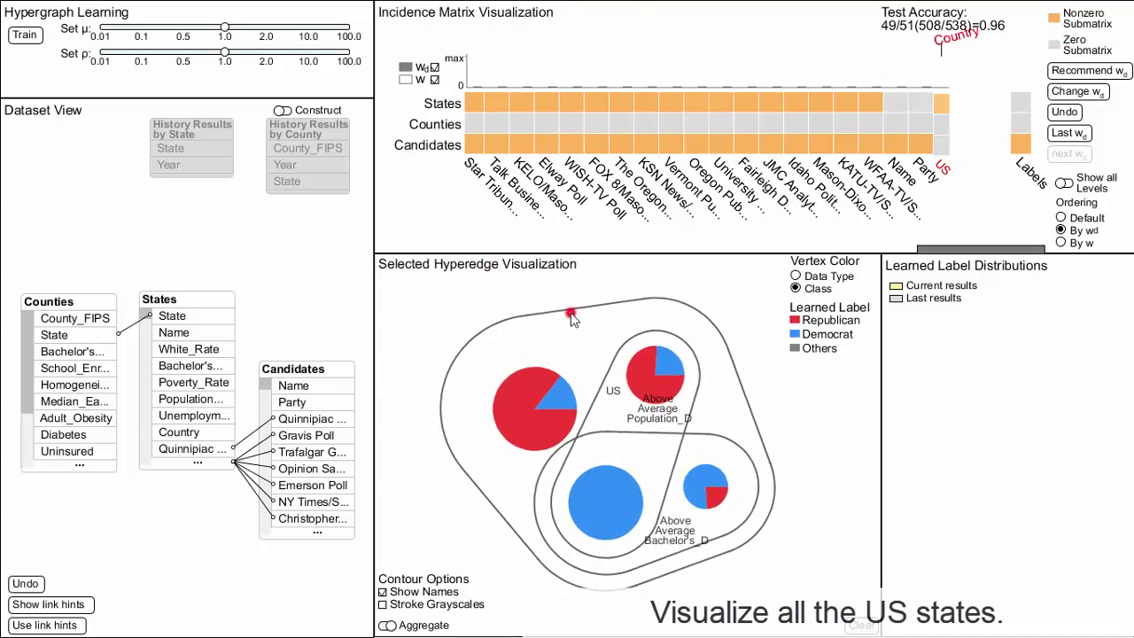